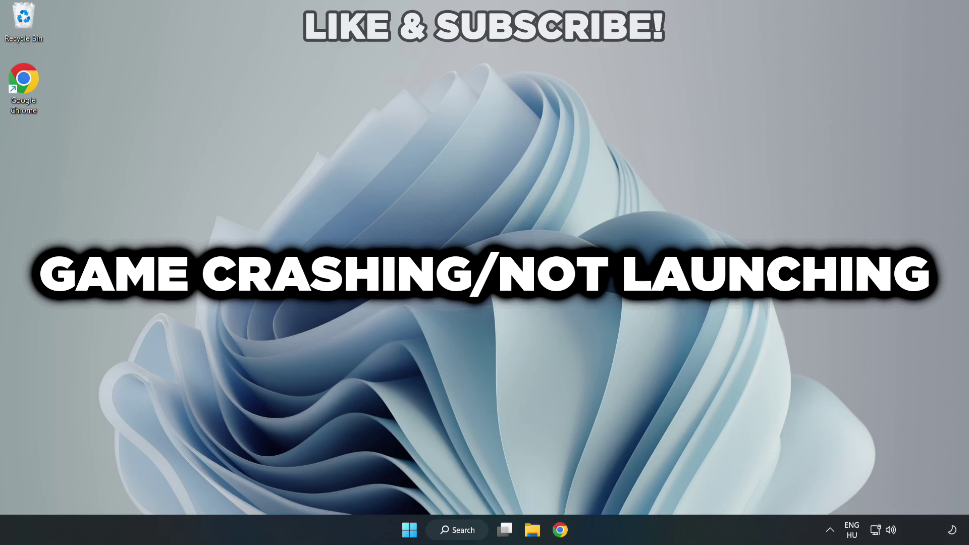
- Search Windows for 'device manager' and open Device Manager from the results
{"action": "left_click", "coordinate": [462, 529]}
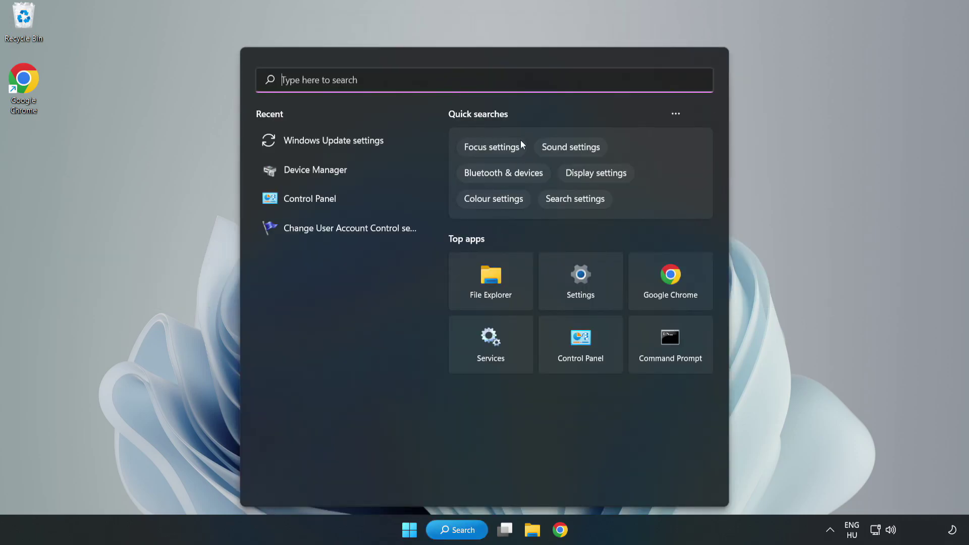
{"action": "type", "text": "device m"}
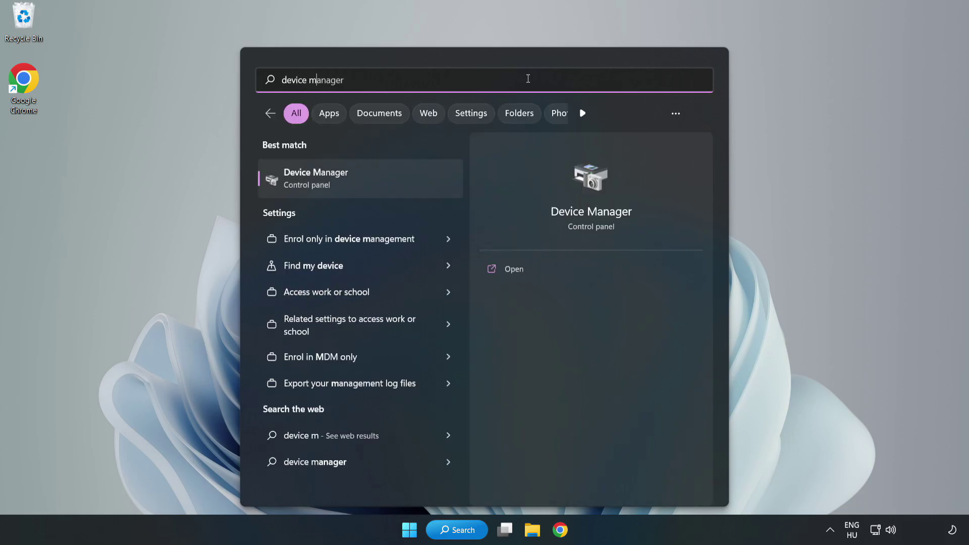
{"action": "type", "text": "anager"}
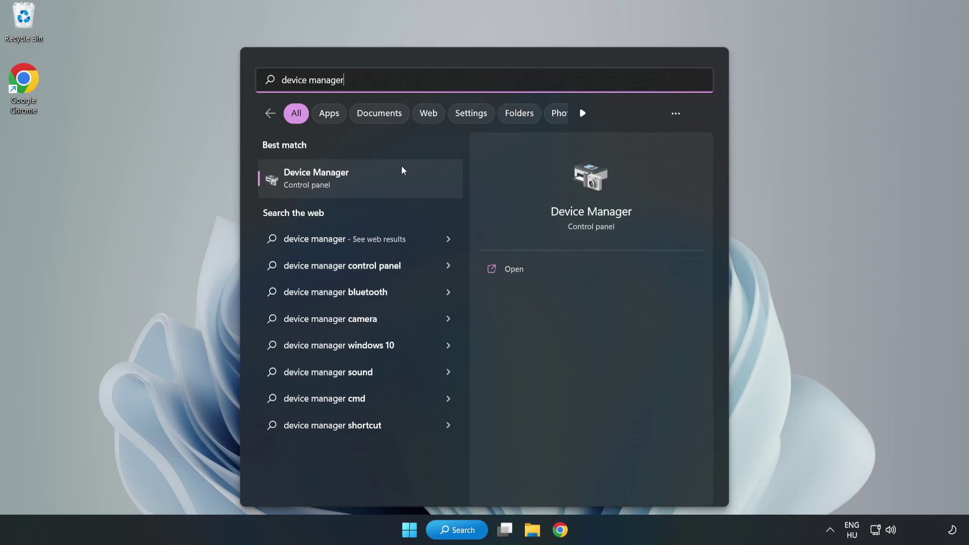
{"action": "left_click", "coordinate": [360, 185]}
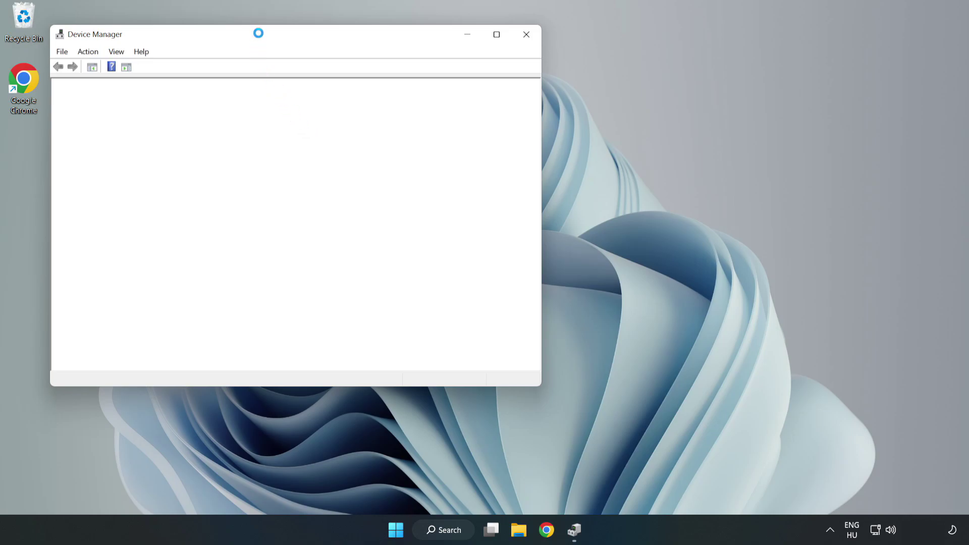
- Run an automatic driver update for the VMware SVGA 3D display adapter, confirming the best driver is installed
{"action": "left_click_drag", "start_coordinate": [261, 37], "coordinate": [432, 87]}
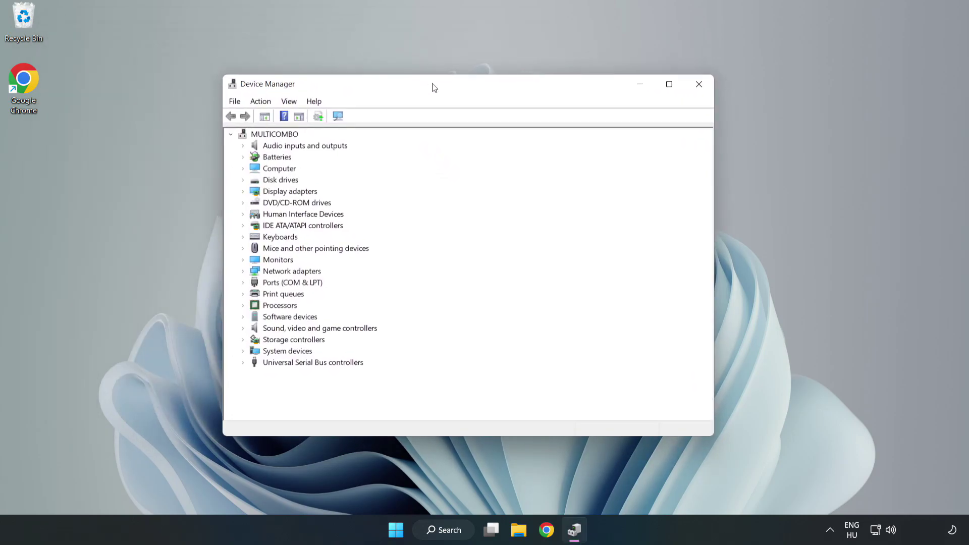
{"action": "left_click", "coordinate": [259, 193]}
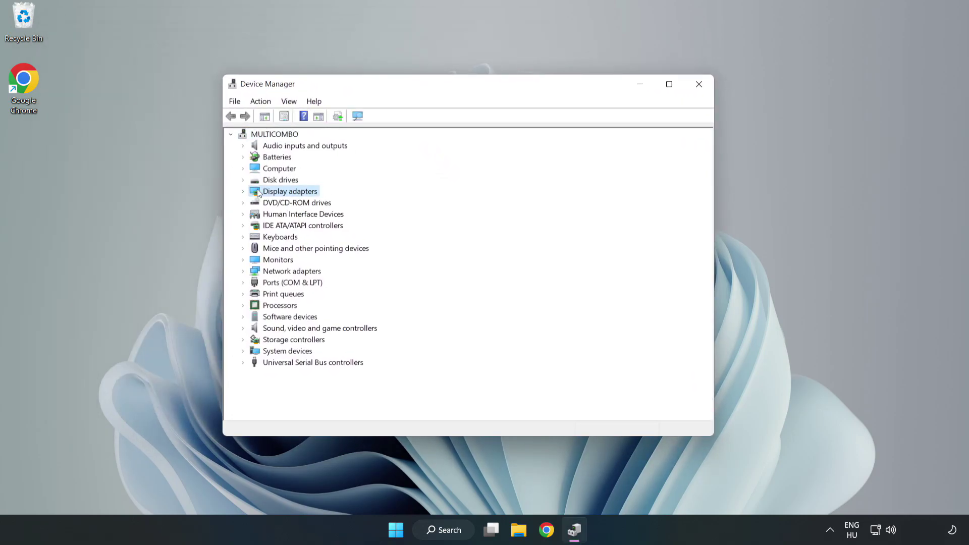
{"action": "left_click", "coordinate": [243, 191]}
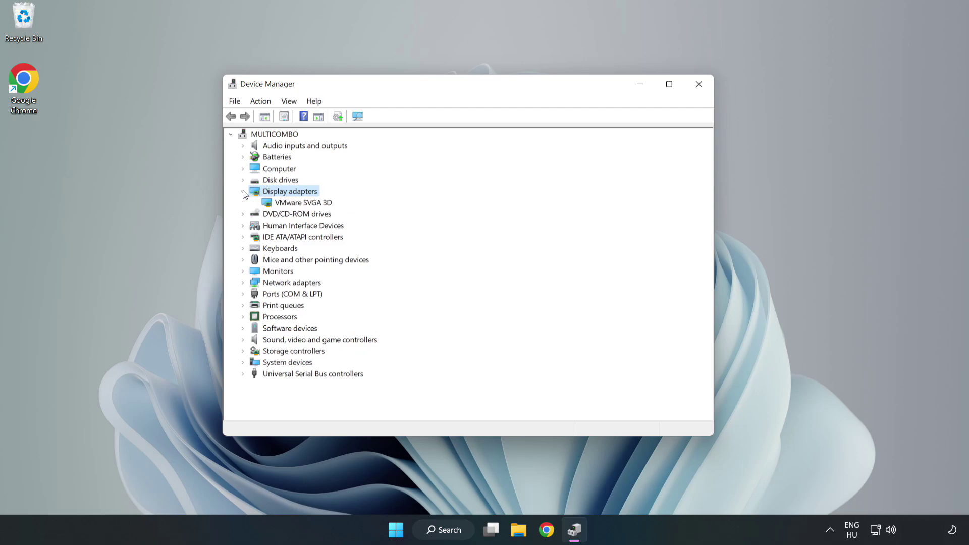
{"action": "left_click", "coordinate": [273, 207]}
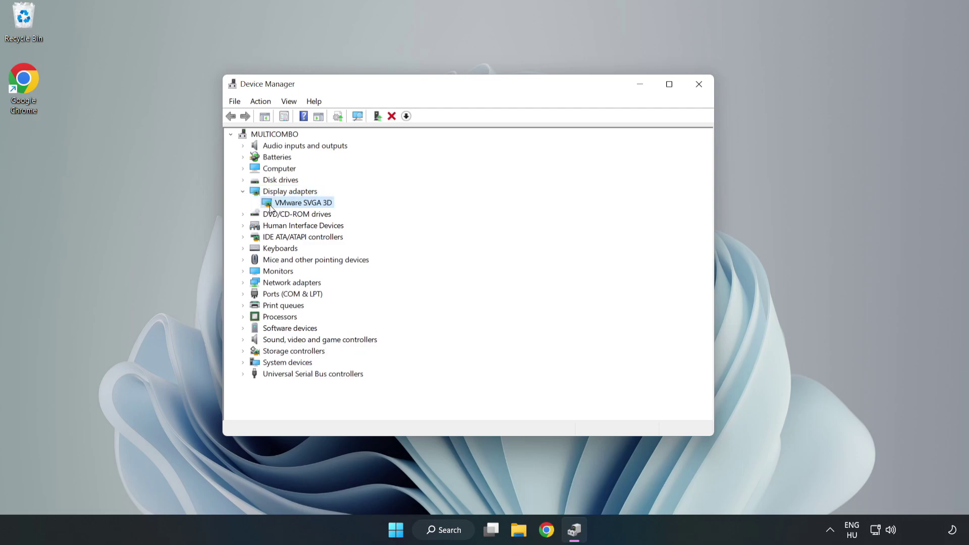
{"action": "right_click", "coordinate": [302, 207]}
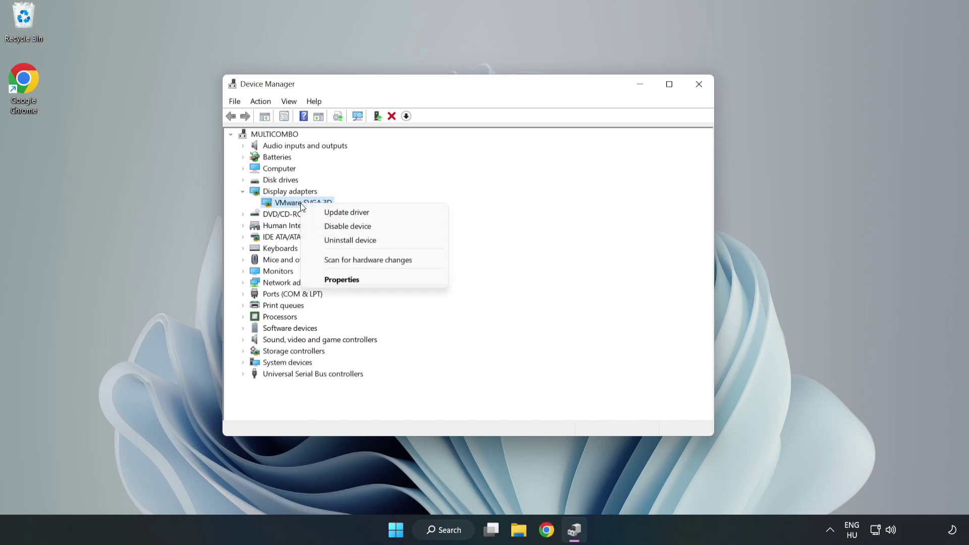
{"action": "left_click", "coordinate": [376, 217]}
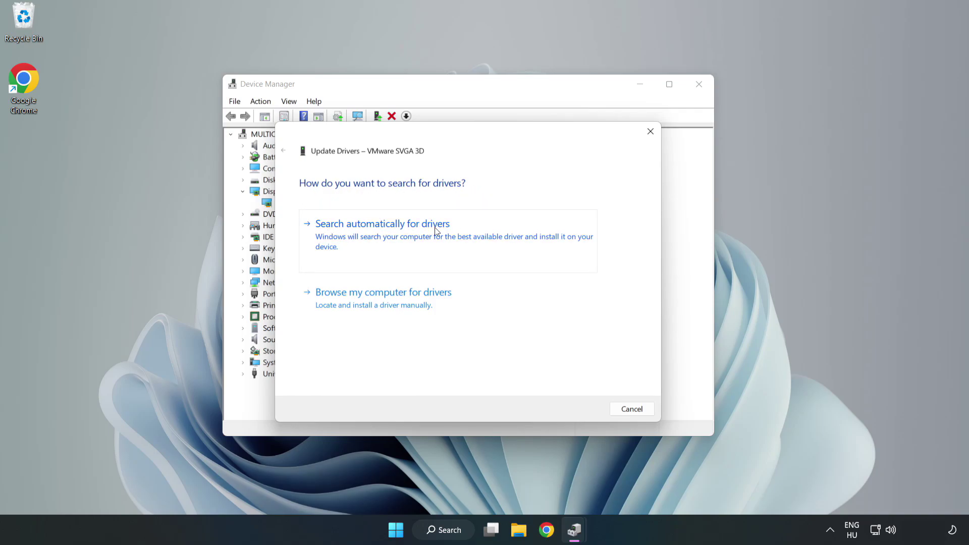
{"action": "left_click", "coordinate": [386, 236]}
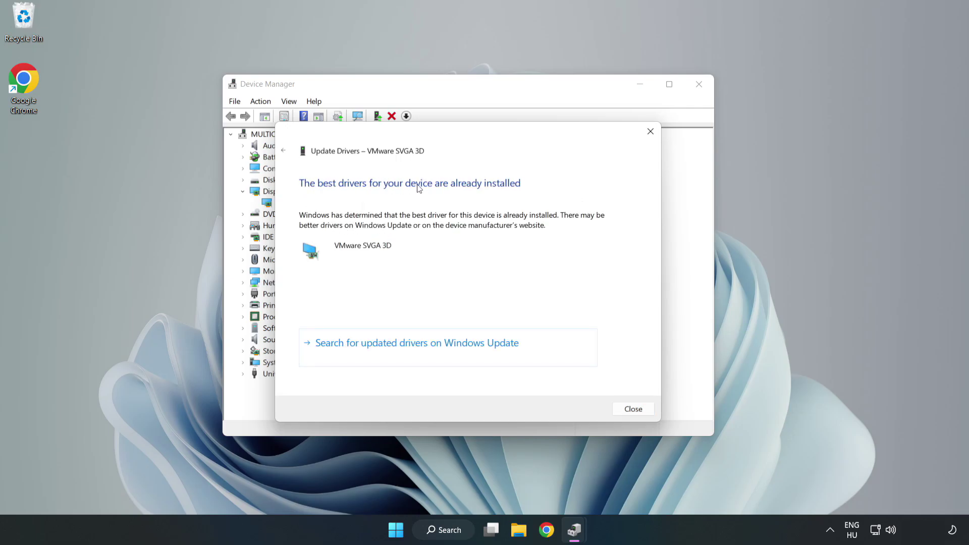
{"action": "left_click", "coordinate": [634, 410]}
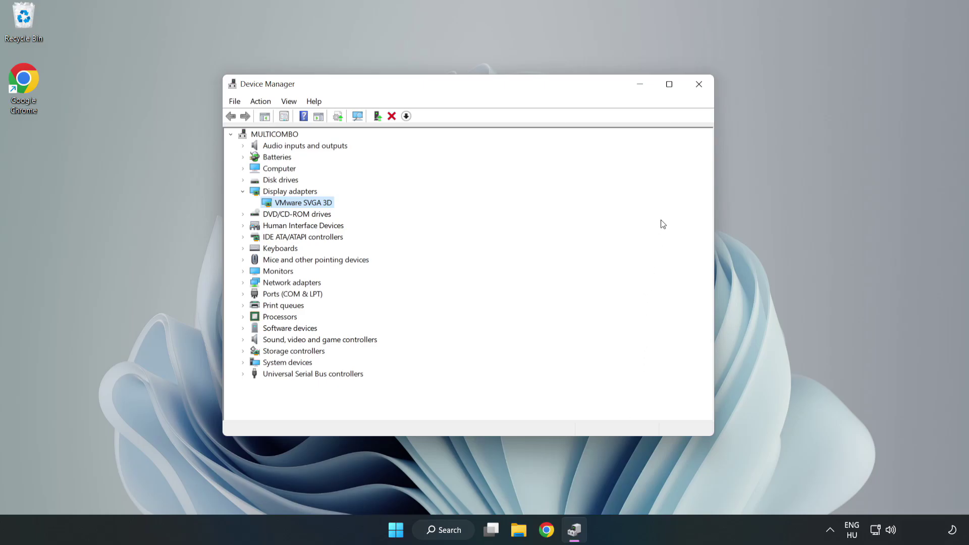
- Close Device Manager and open Windows Update settings by searching 'updates'
{"action": "left_click", "coordinate": [700, 87]}
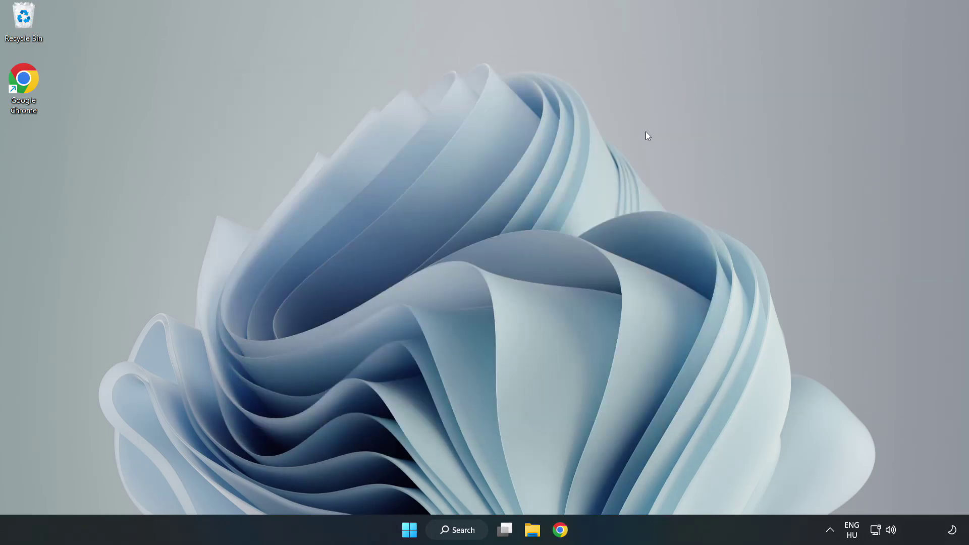
{"action": "left_click", "coordinate": [461, 534]}
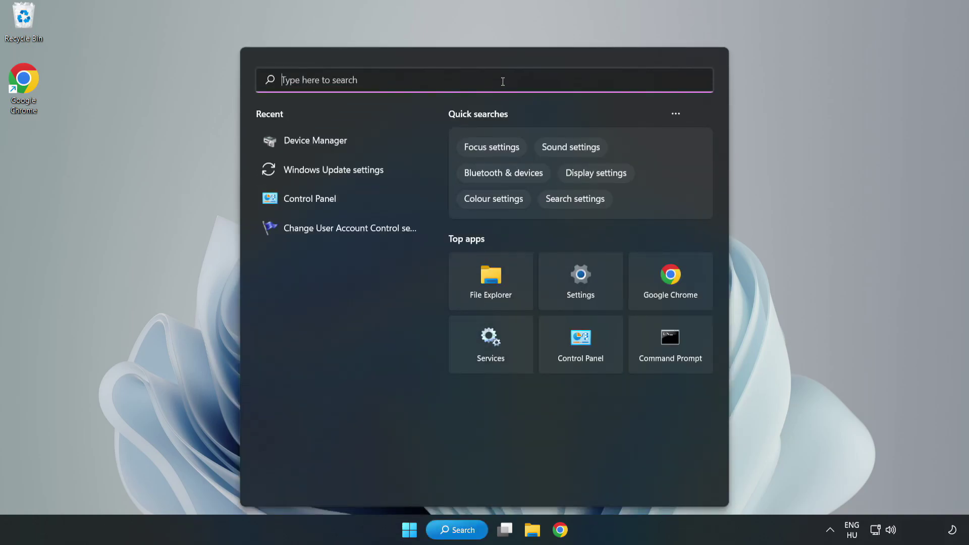
{"action": "type", "text": "updates"}
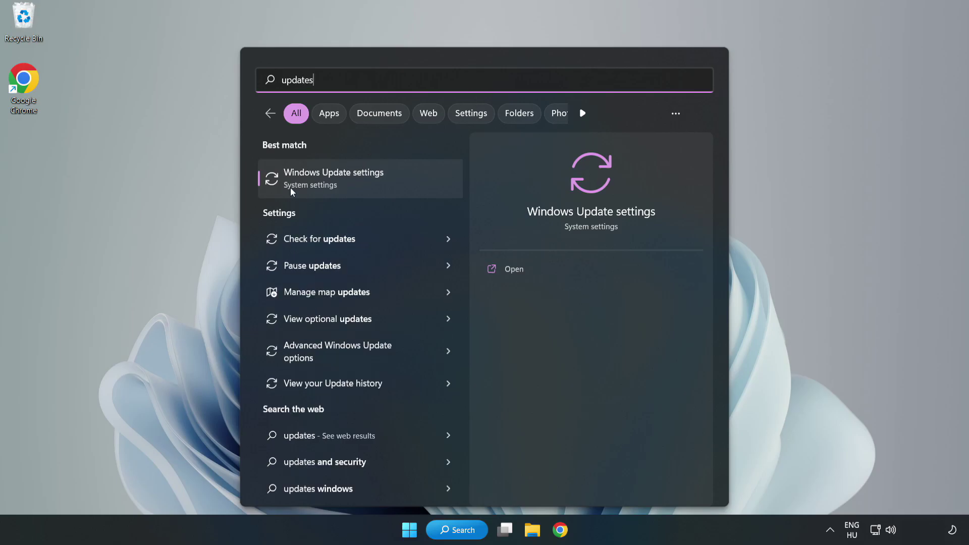
{"action": "left_click", "coordinate": [346, 182]}
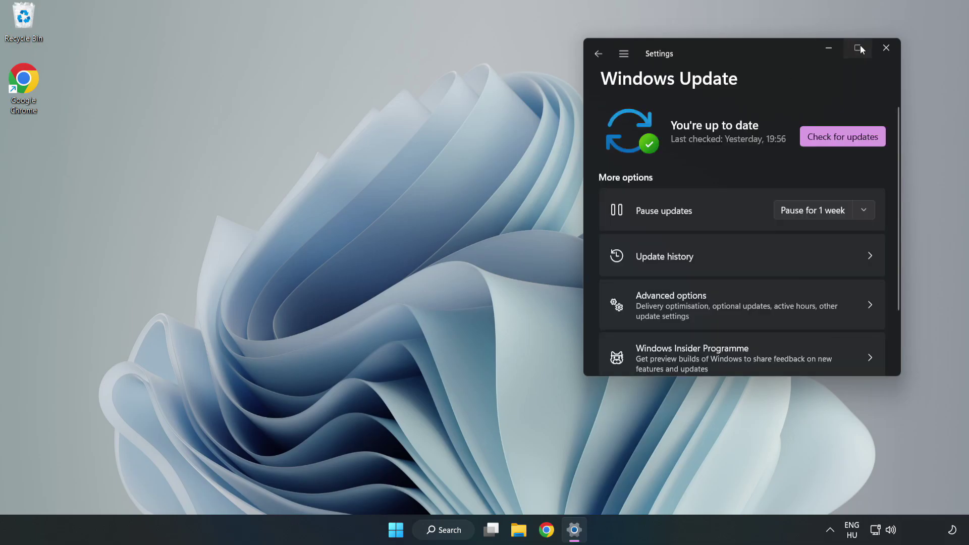
- Maximize Settings, check for updates to install Defender update KB2267602, then close Settings
{"action": "left_click", "coordinate": [858, 47]}
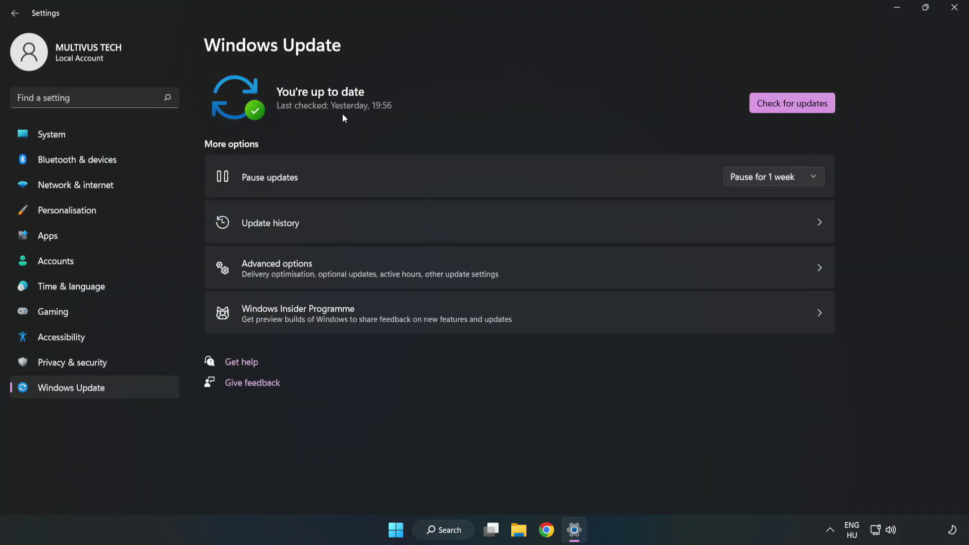
{"action": "left_click", "coordinate": [796, 105]}
{"action": "left_click", "coordinate": [955, 8]}
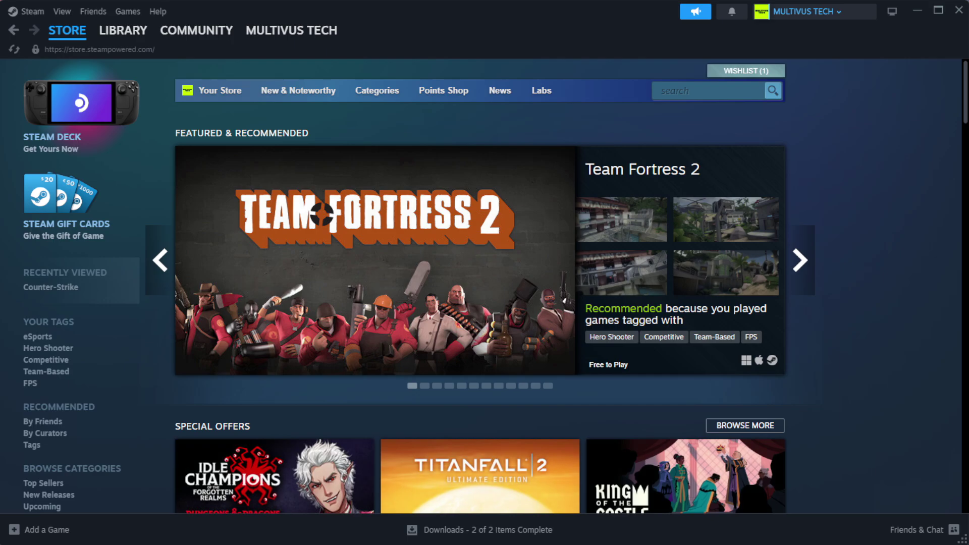
- Open Properties for YOUR NOT WORKING GAME from the Steam Library Home
{"action": "mouse_move", "coordinate": [134, 37]}
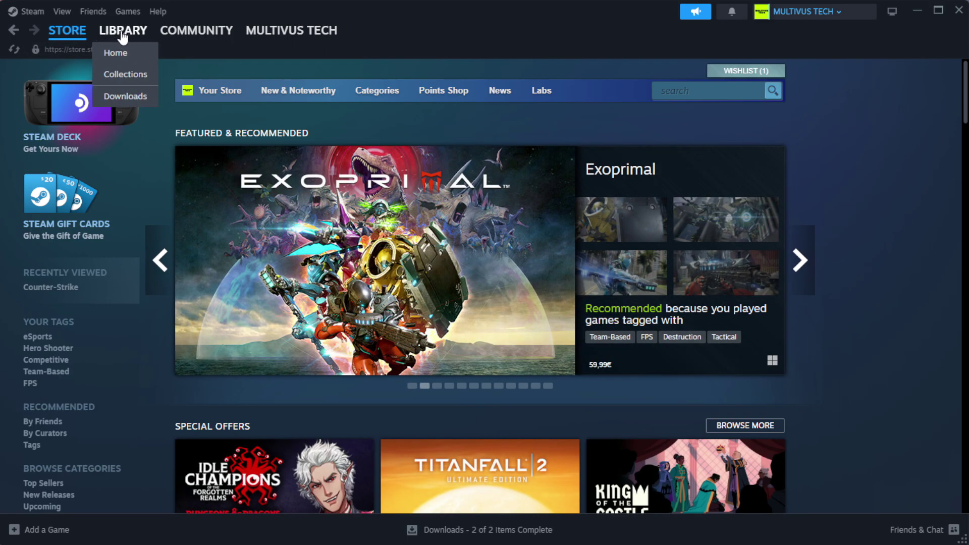
{"action": "left_click", "coordinate": [139, 54]}
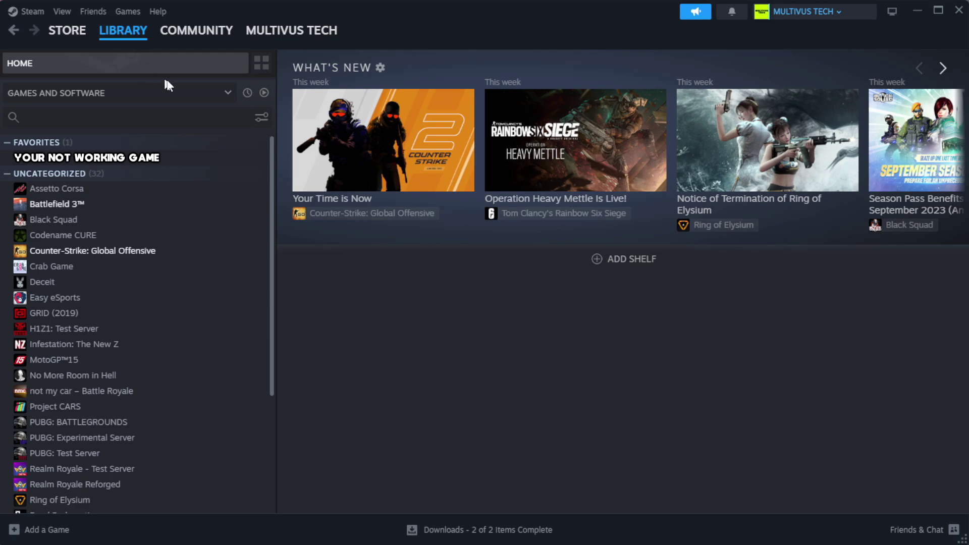
{"action": "right_click", "coordinate": [238, 161]}
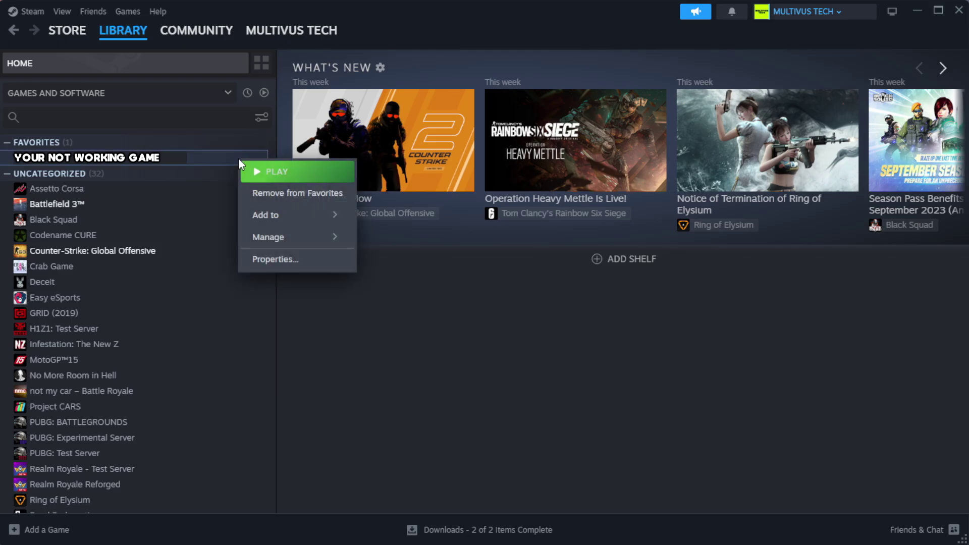
{"action": "left_click", "coordinate": [305, 263]}
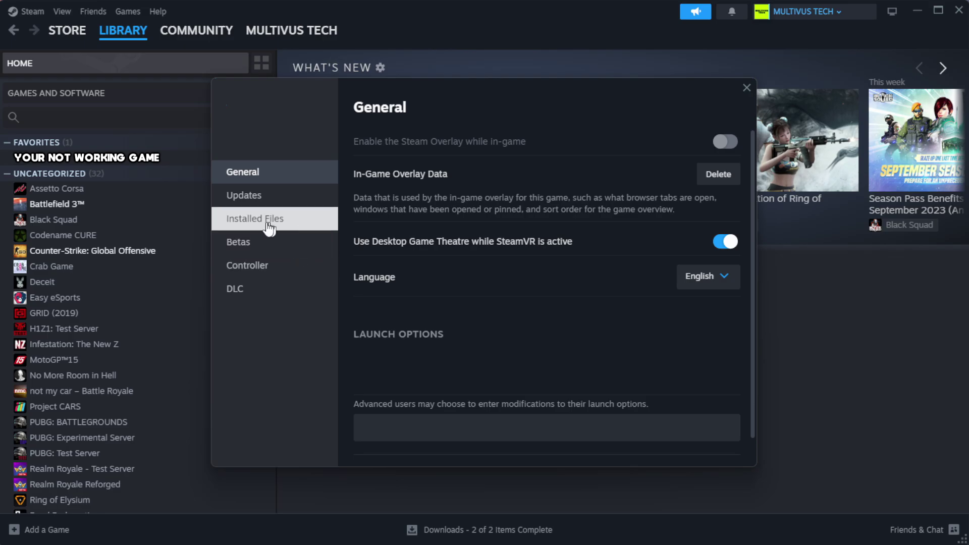
- Verify YOUR NOT WORKING GAME's installed files, with all 1039 files validated
{"action": "left_click", "coordinate": [319, 230]}
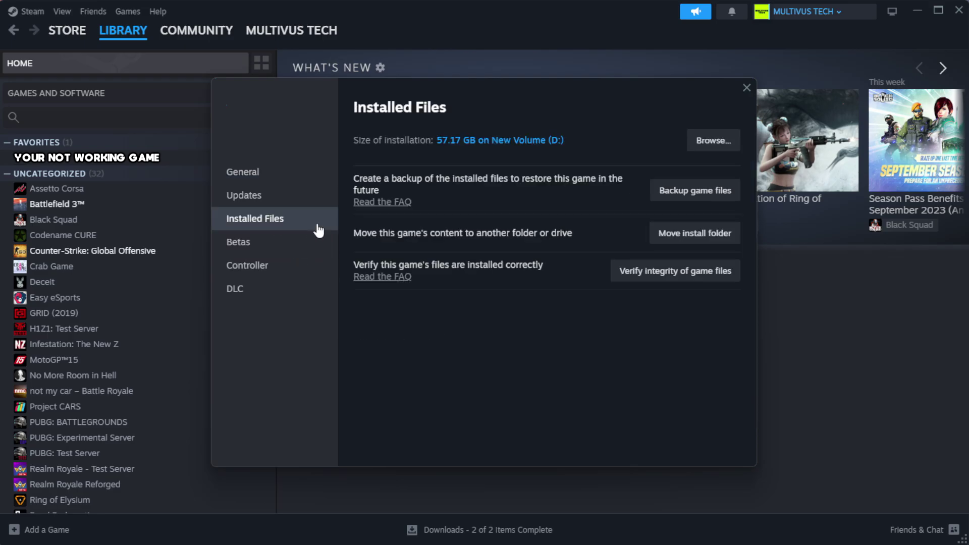
{"action": "left_click", "coordinate": [681, 278]}
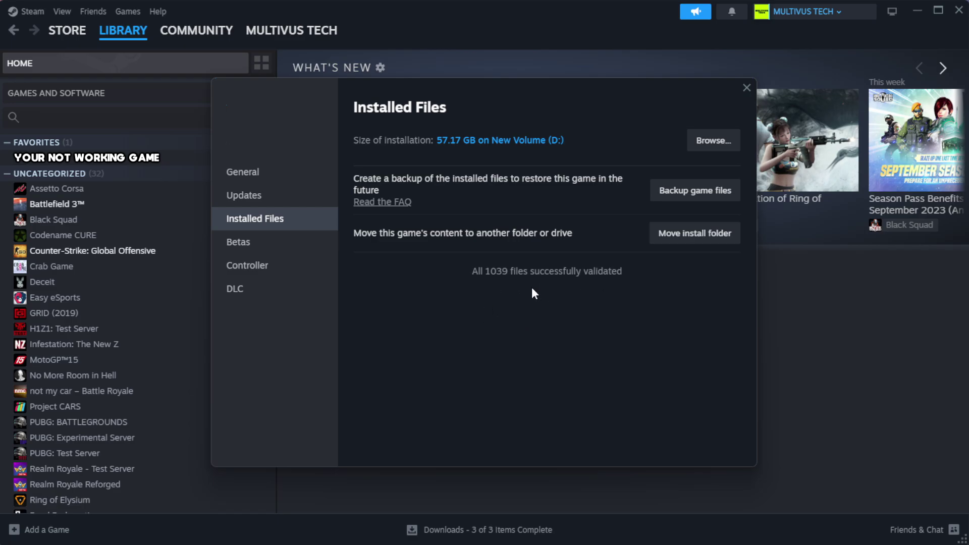
- Open the game's install folder and the properties of its YOUR NOT WORKING GAME shortcut
{"action": "left_click", "coordinate": [712, 152]}
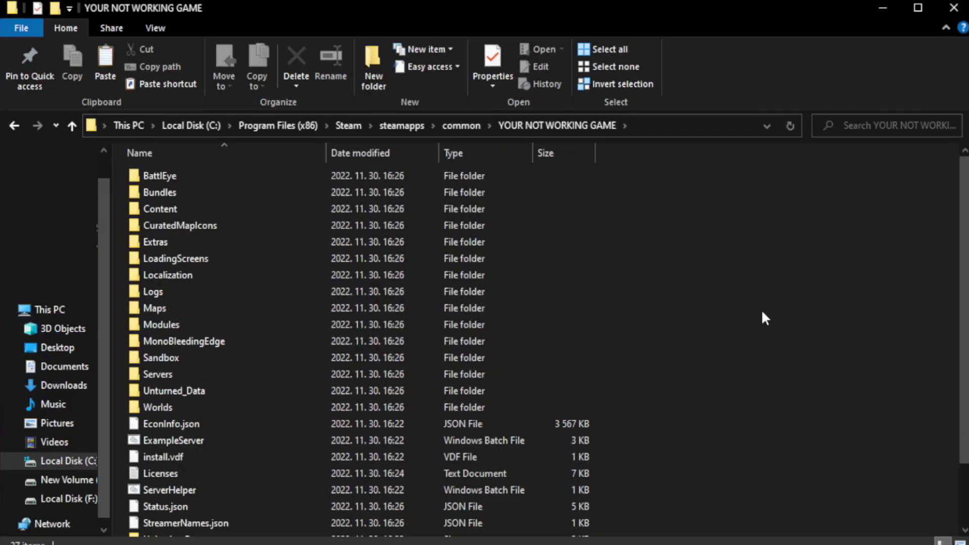
{"action": "left_click_drag", "start_coordinate": [967, 302], "coordinate": [966, 361]}
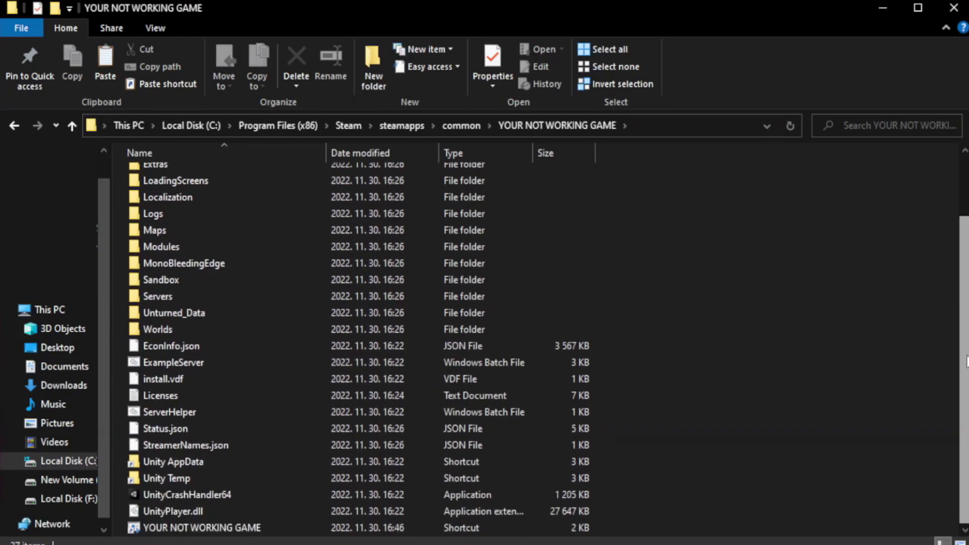
{"action": "left_click", "coordinate": [333, 529]}
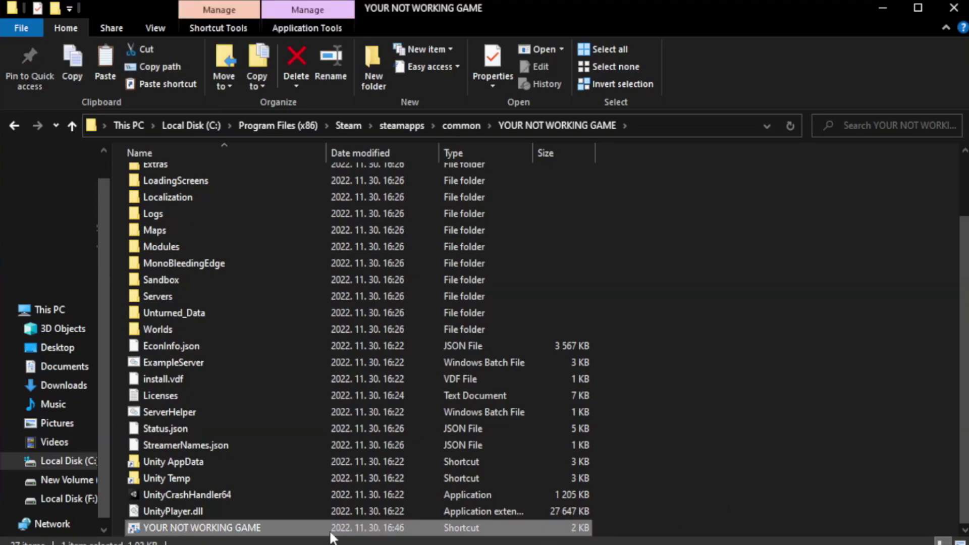
{"action": "right_click", "coordinate": [323, 527]}
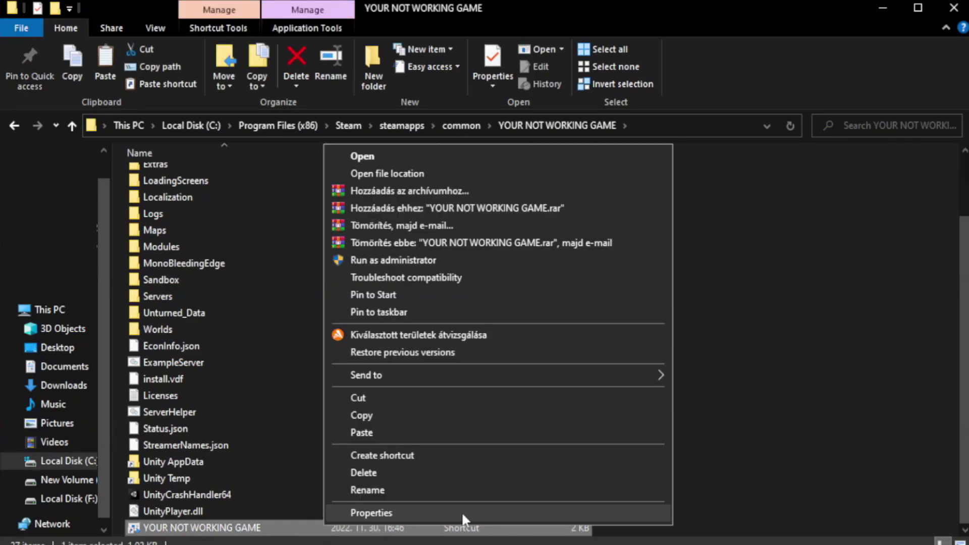
{"action": "left_click", "coordinate": [494, 511]}
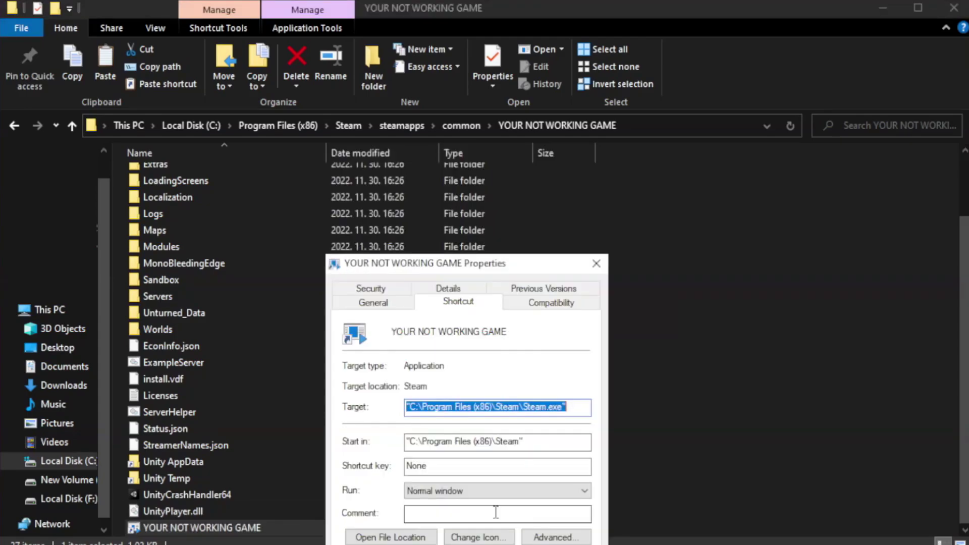
{"action": "left_click_drag", "start_coordinate": [487, 268], "coordinate": [487, 99]}
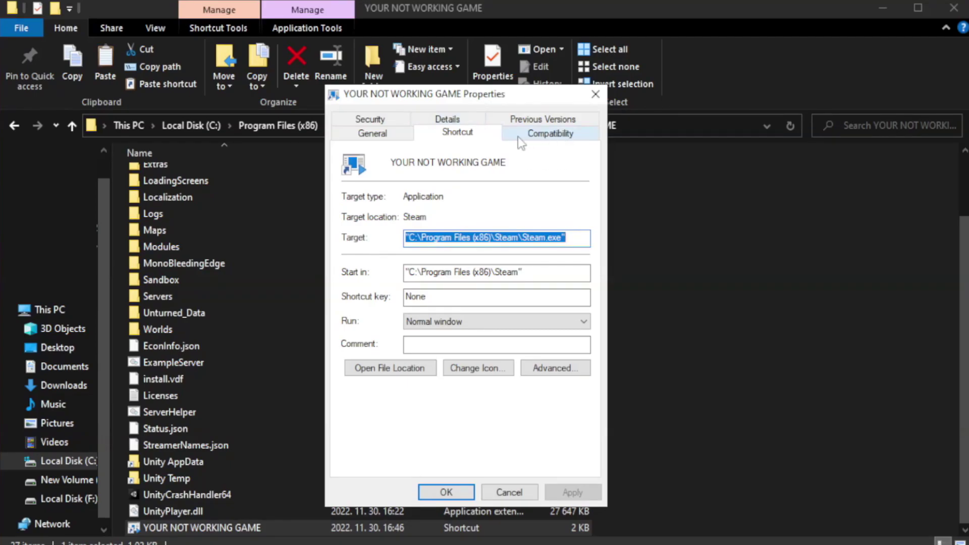
- Set the shortcut to Windows 8 compatibility, fullscreen optimizations off, run as administrator, and apply
{"action": "left_click", "coordinate": [546, 134]}
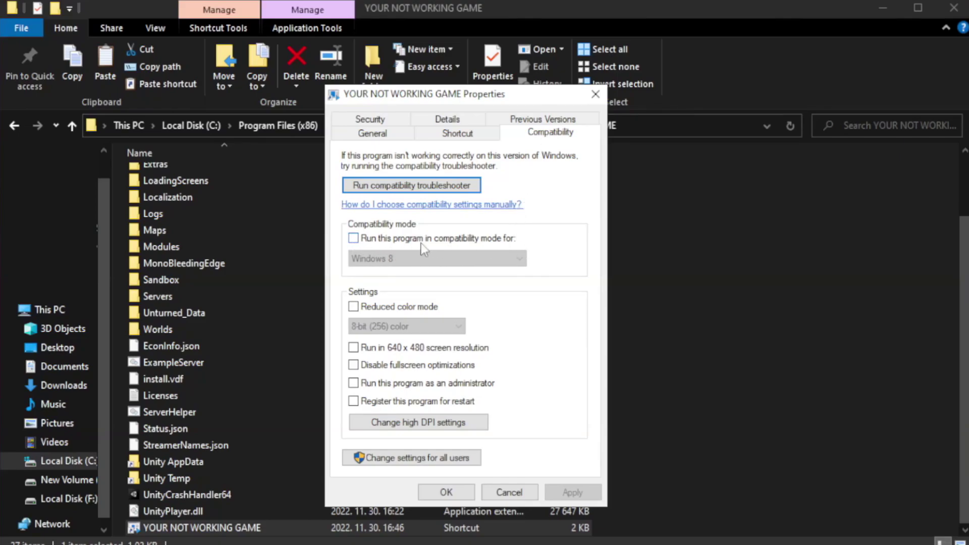
{"action": "left_click", "coordinate": [385, 243]}
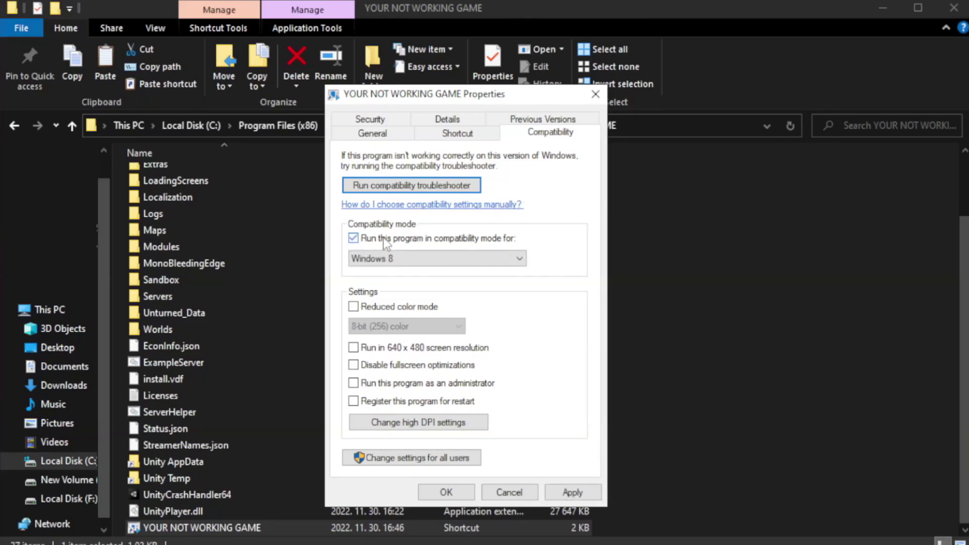
{"action": "left_click", "coordinate": [416, 258]}
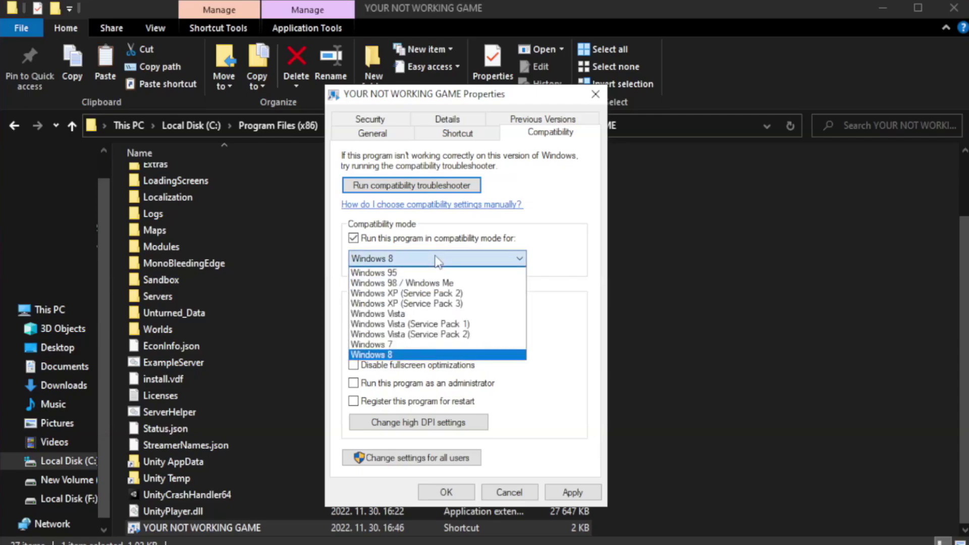
{"action": "left_click", "coordinate": [411, 355]}
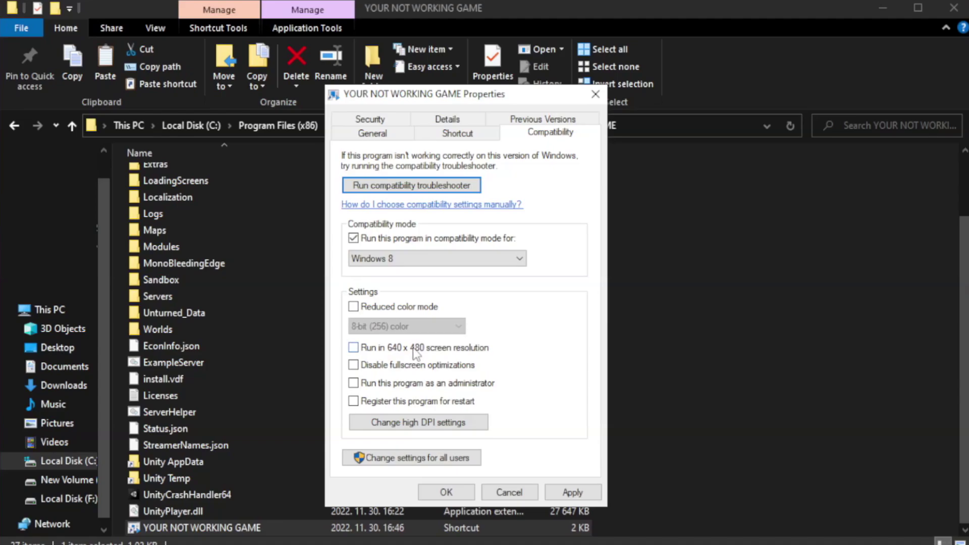
{"action": "left_click", "coordinate": [377, 371]}
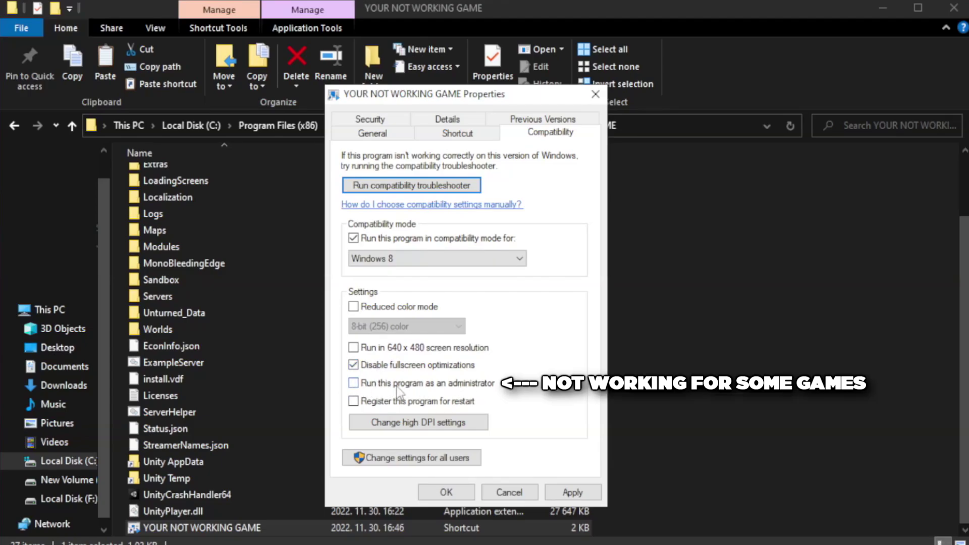
{"action": "left_click", "coordinate": [380, 389]}
{"action": "left_click", "coordinate": [569, 500]}
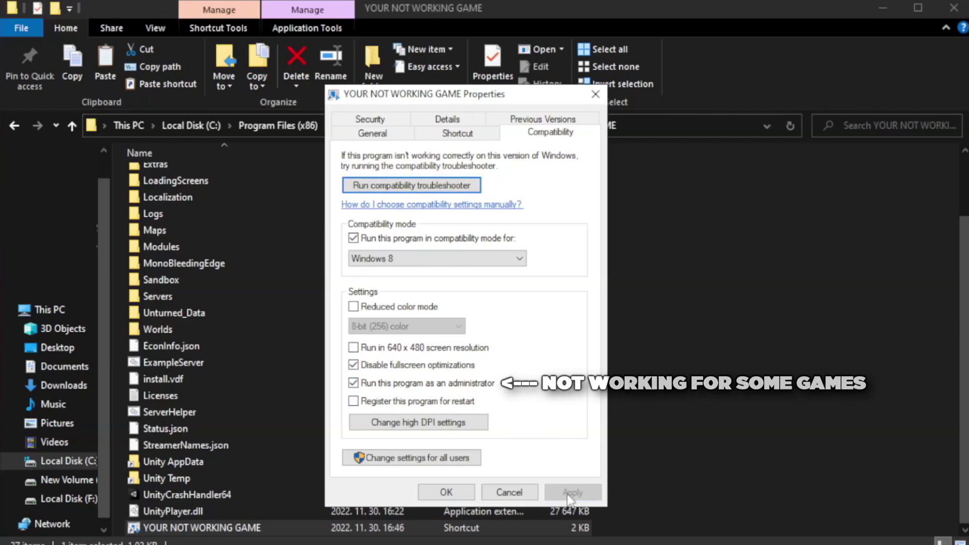
{"action": "left_click", "coordinate": [446, 493]}
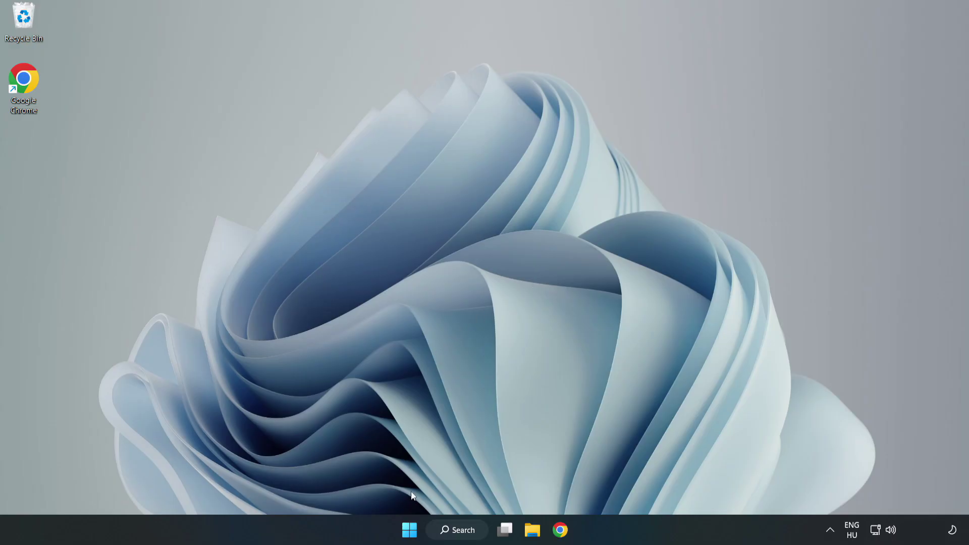
- In Task Manager's Startup apps, disable Cortana, Microsoft Edge, Microsoft Teams and Phone Link
{"action": "right_click", "coordinate": [412, 532]}
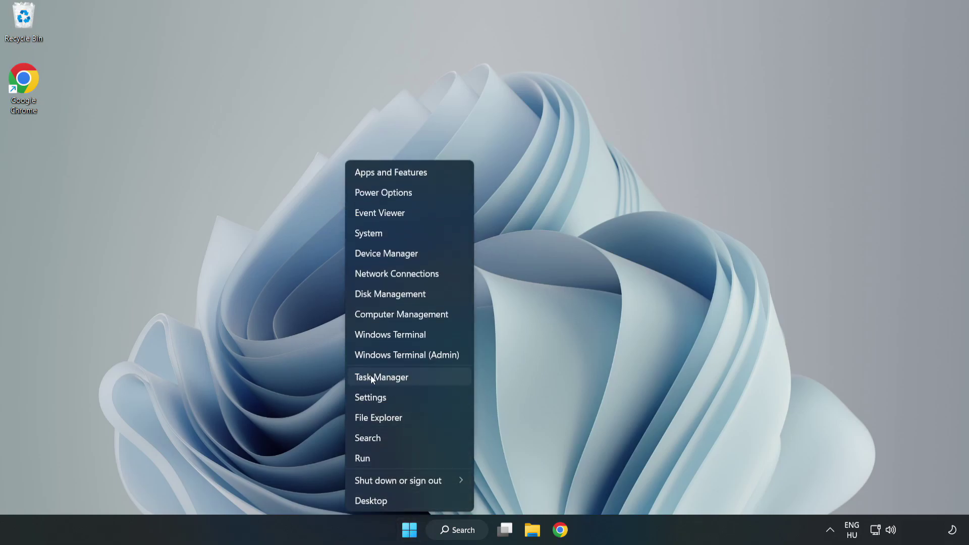
{"action": "left_click", "coordinate": [407, 377]}
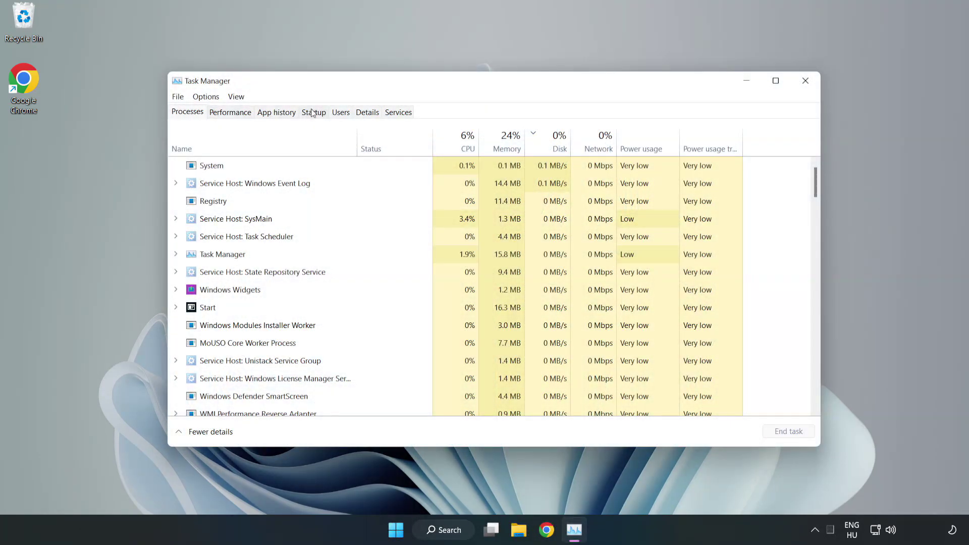
{"action": "left_click", "coordinate": [315, 116]}
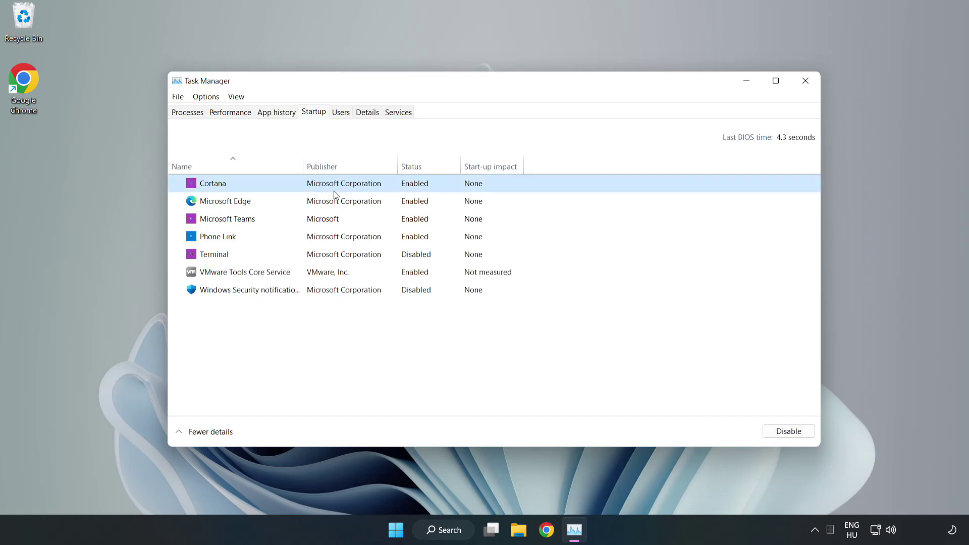
{"action": "left_click", "coordinate": [785, 433]}
{"action": "left_click", "coordinate": [419, 199]}
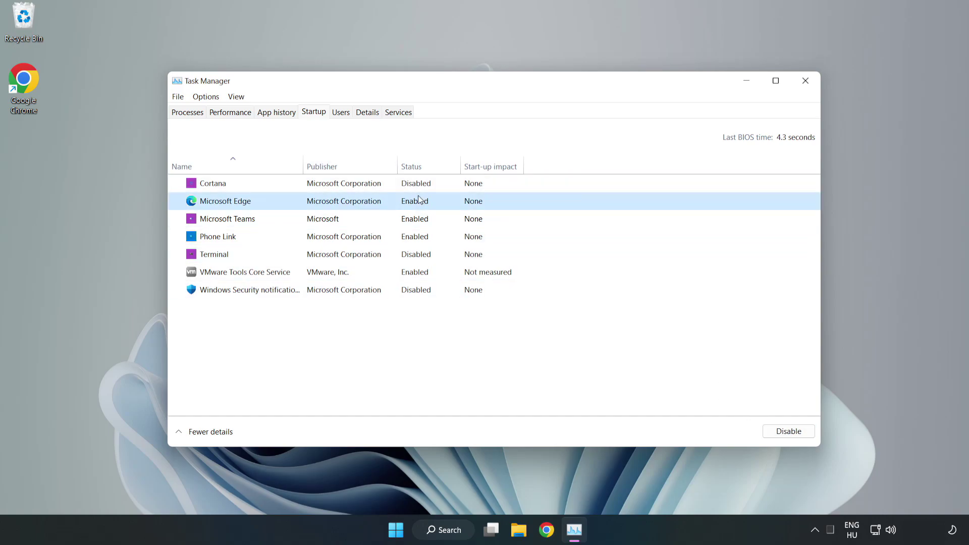
{"action": "left_click", "coordinate": [789, 432]}
{"action": "left_click", "coordinate": [353, 222]}
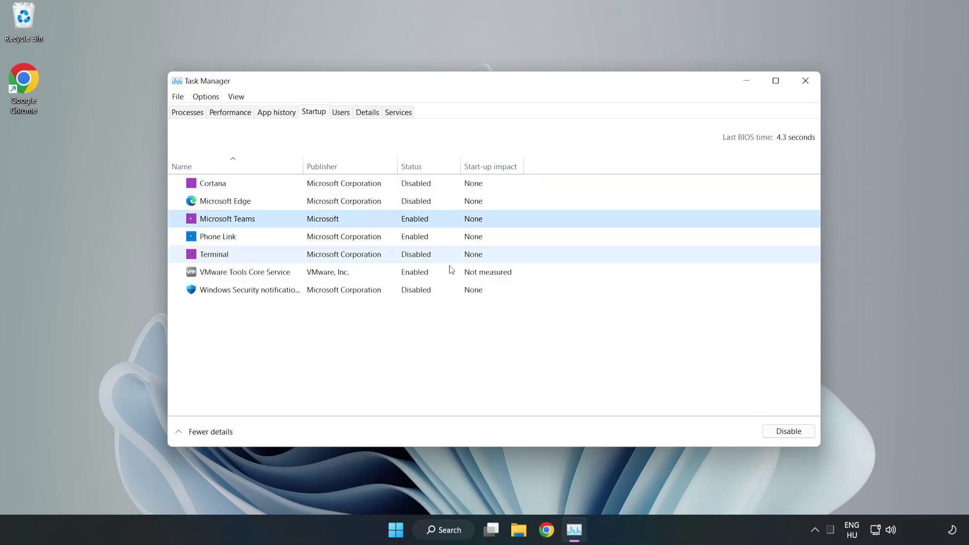
{"action": "left_click", "coordinate": [789, 432]}
{"action": "left_click", "coordinate": [325, 241]}
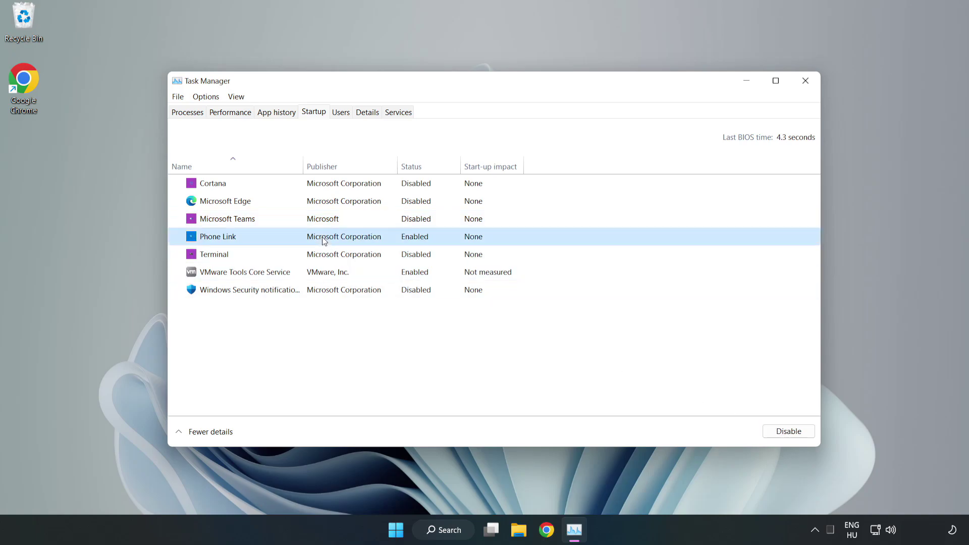
{"action": "left_click", "coordinate": [807, 437]}
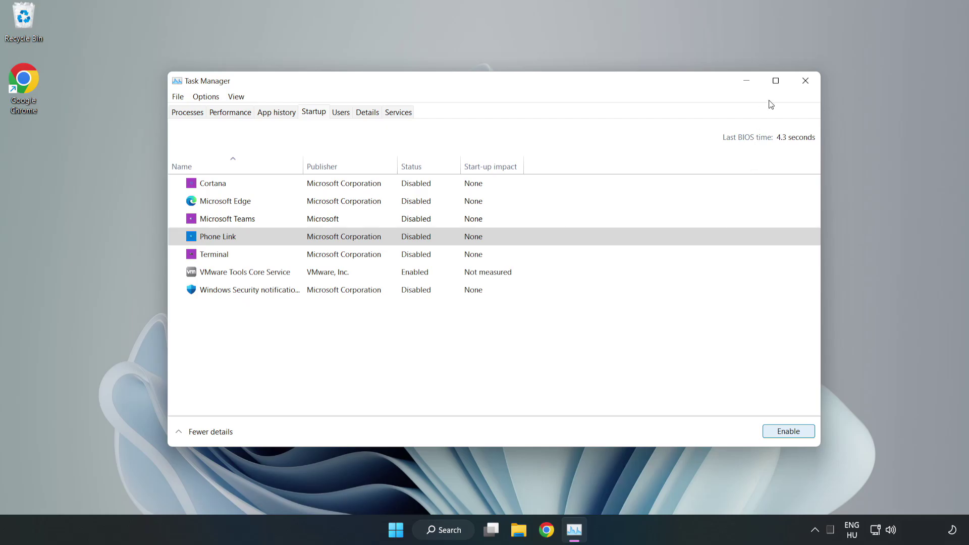
- Close Task Manager, search 'cmd', and run Command Prompt as administrator
{"action": "left_click", "coordinate": [806, 81]}
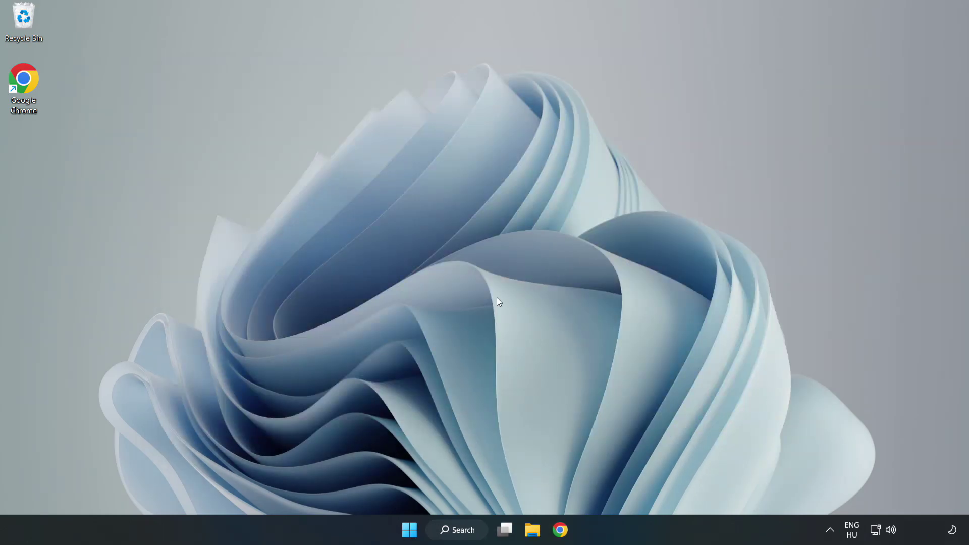
{"action": "left_click", "coordinate": [471, 527]}
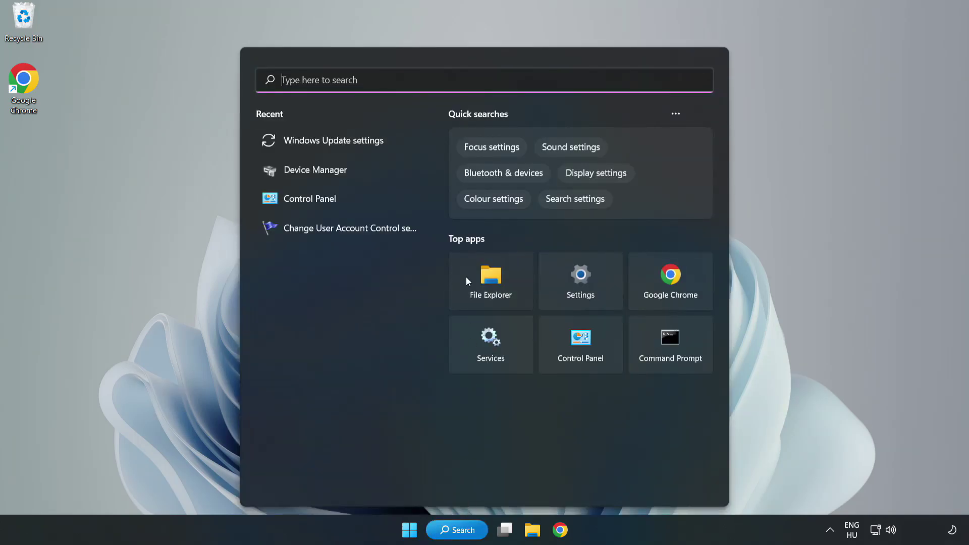
{"action": "type", "text": "cmd"}
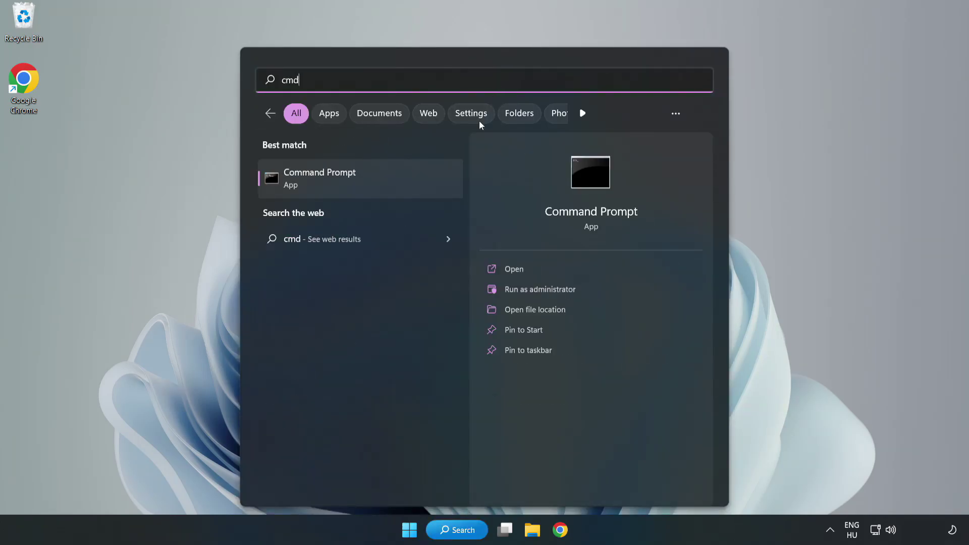
{"action": "right_click", "coordinate": [380, 183]}
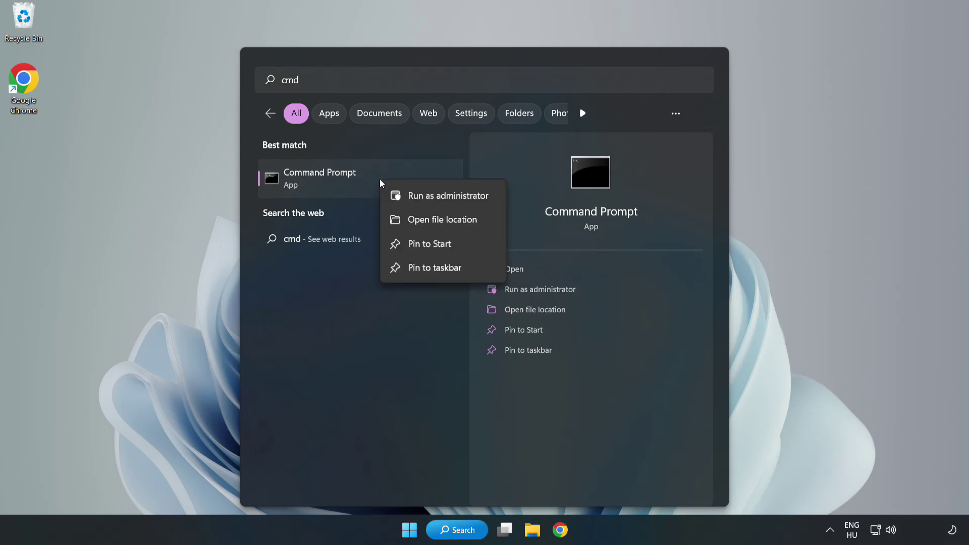
{"action": "left_click", "coordinate": [420, 197]}
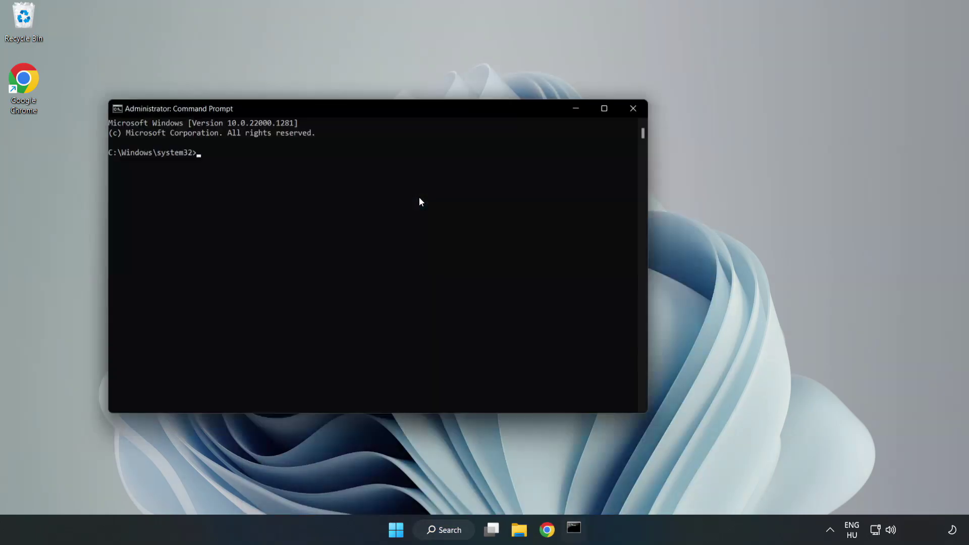
- Run sfc /scannow, confirm no integrity violations are found, and close Command Prompt
{"action": "left_click_drag", "start_coordinate": [386, 108], "coordinate": [493, 110]}
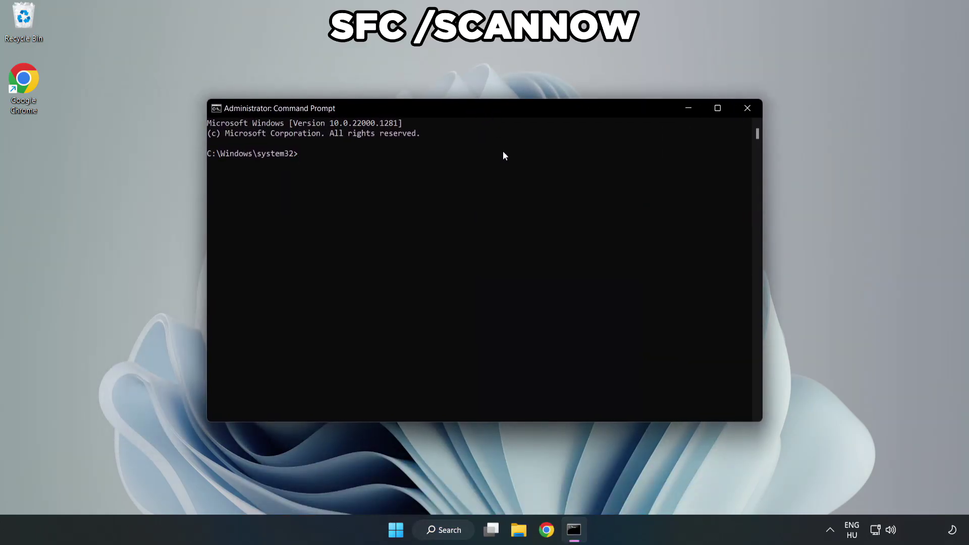
{"action": "type", "text": "sfc /scannow"}
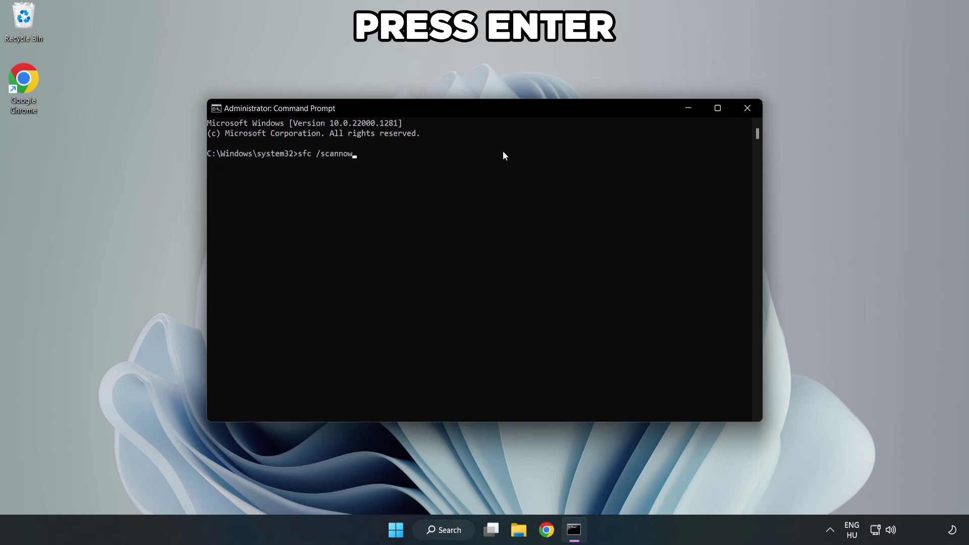
{"action": "key", "text": "Return"}
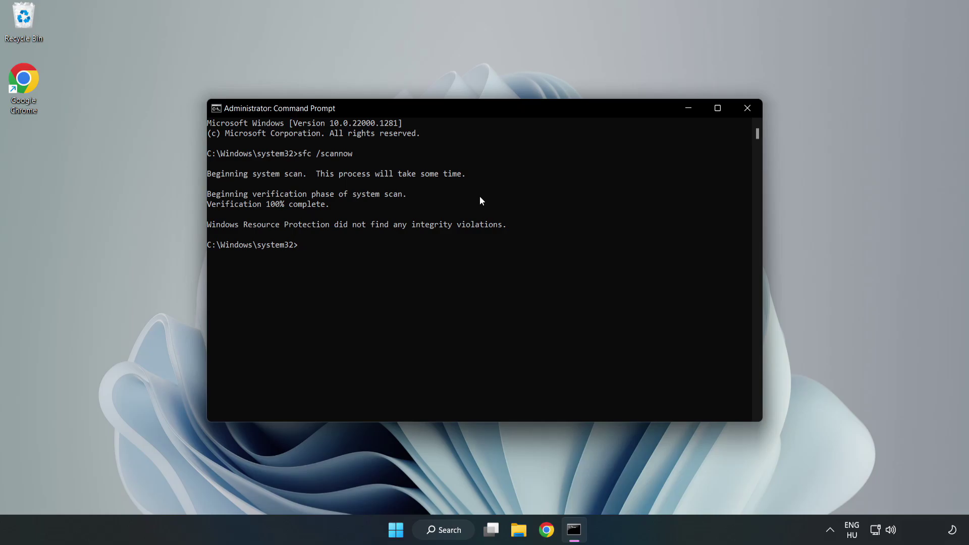
{"action": "left_click", "coordinate": [747, 115]}
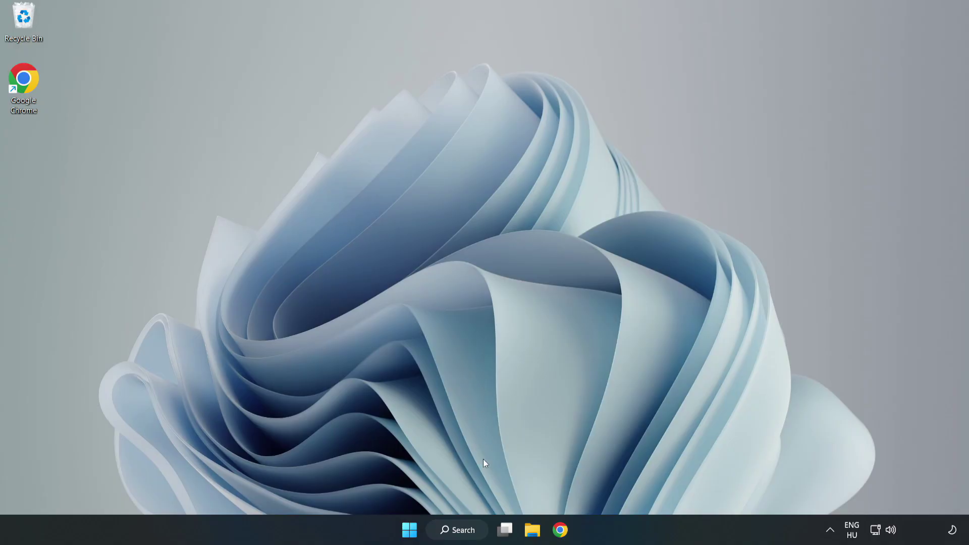
- Search Windows for 'security' and launch the Windows Security app
{"action": "left_click", "coordinate": [461, 533]}
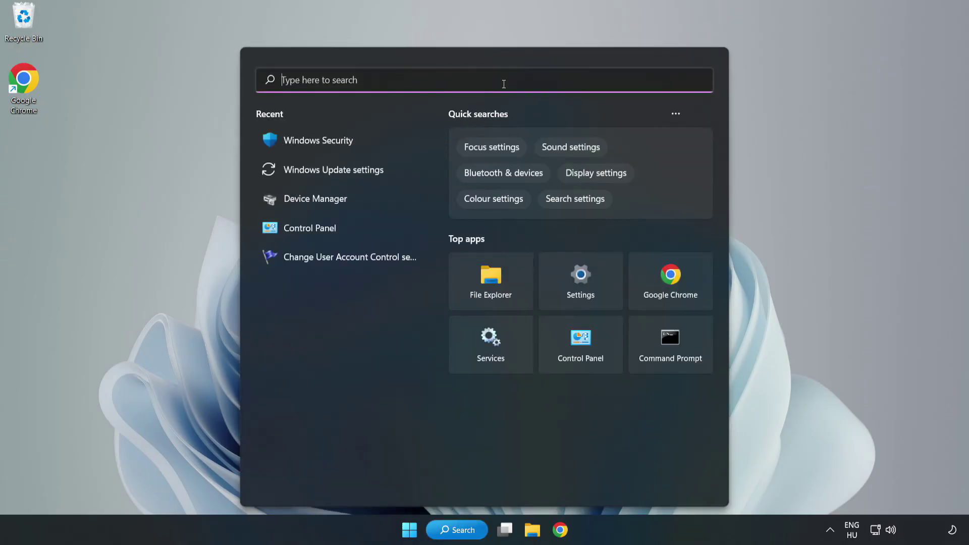
{"action": "type", "text": "secu"}
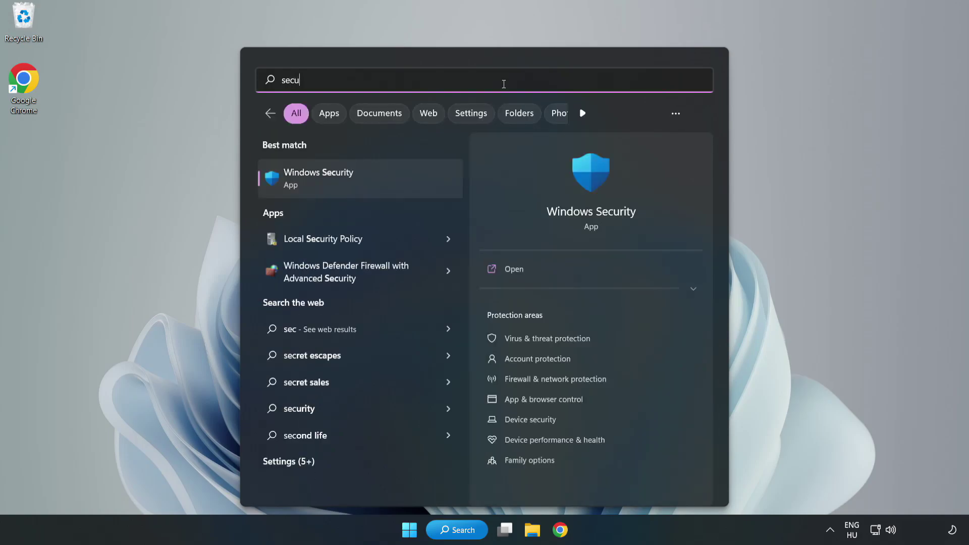
{"action": "type", "text": "rity"}
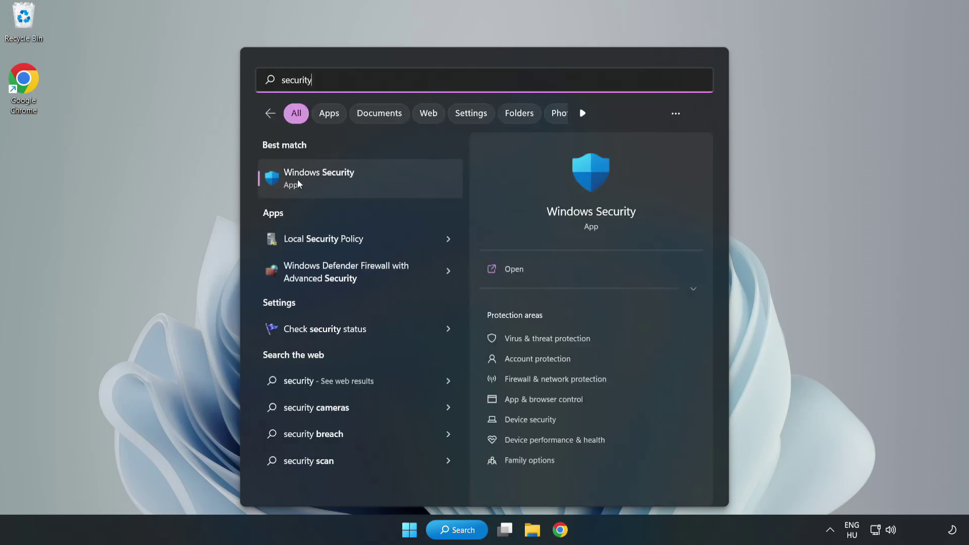
{"action": "left_click", "coordinate": [345, 182]}
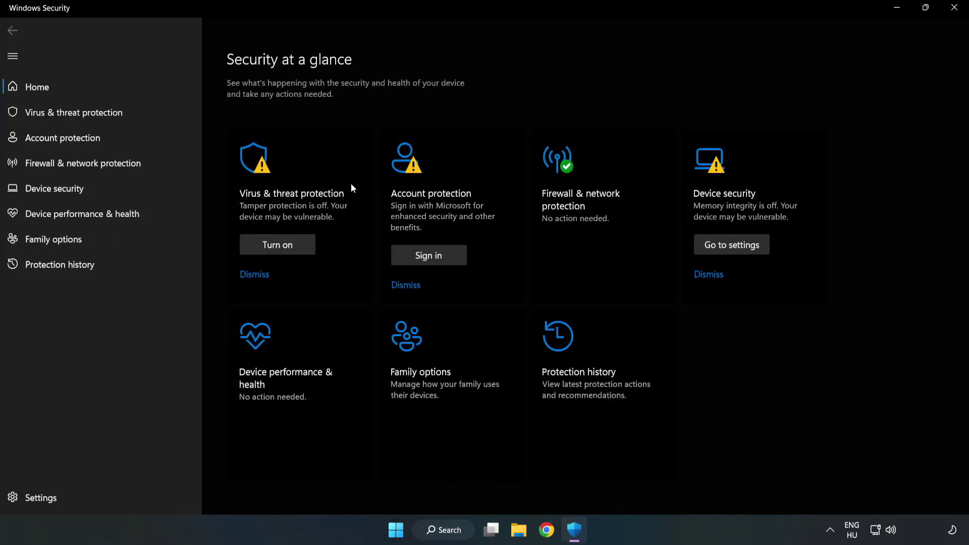
- Open Virus & threat protection's Manage settings page and scroll down to the Exclusions section
{"action": "left_click", "coordinate": [62, 116]}
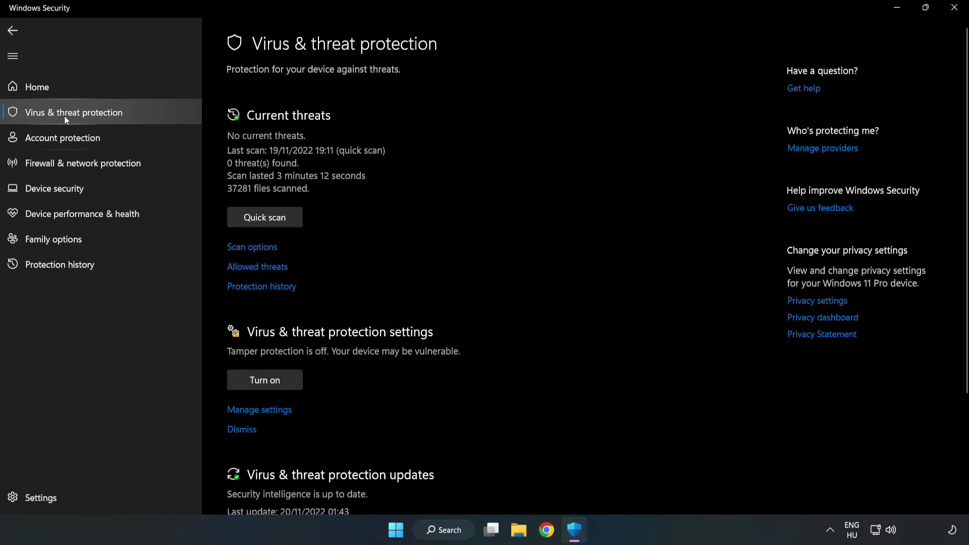
{"action": "scroll", "coordinate": [507, 197], "scroll_direction": "down", "scroll_amount": 3}
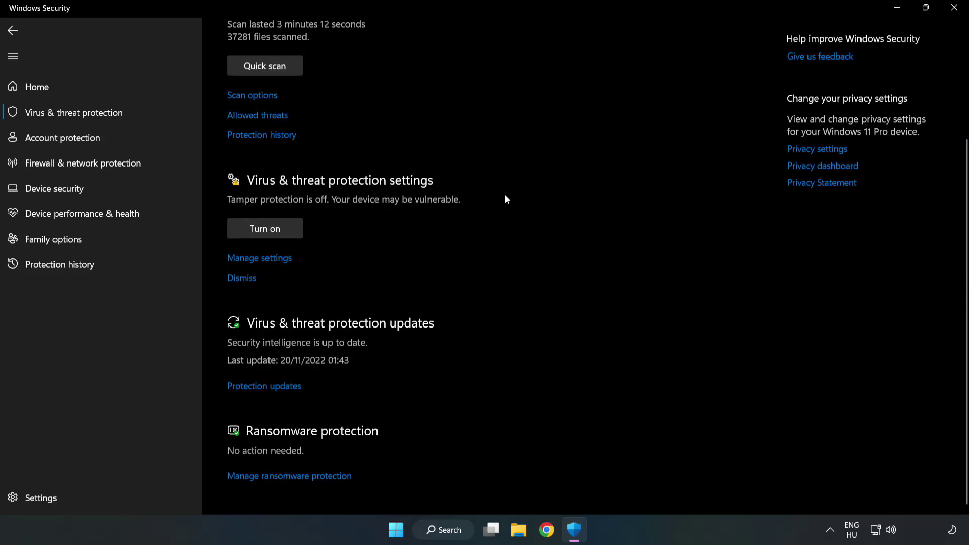
{"action": "left_click", "coordinate": [265, 260]}
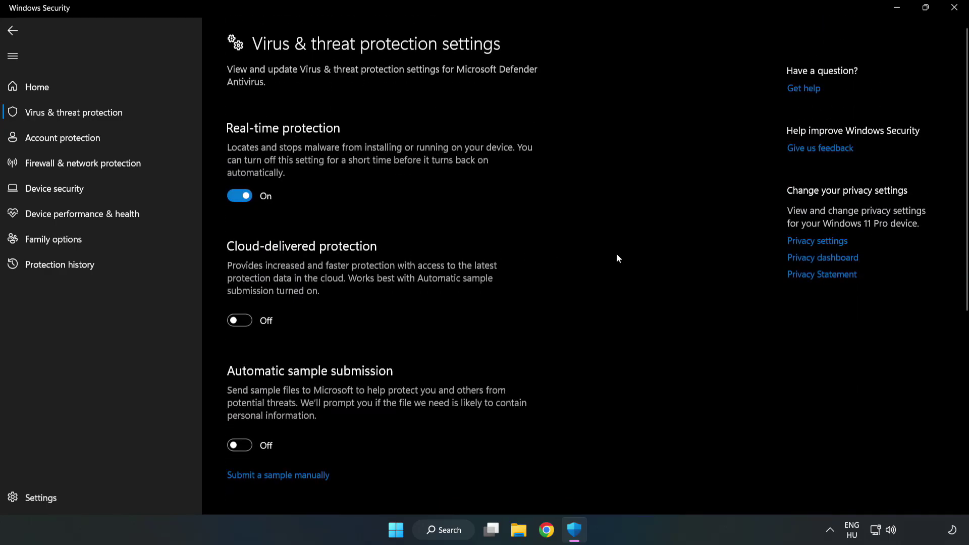
{"action": "scroll", "coordinate": [618, 258], "scroll_direction": "down", "scroll_amount": 6}
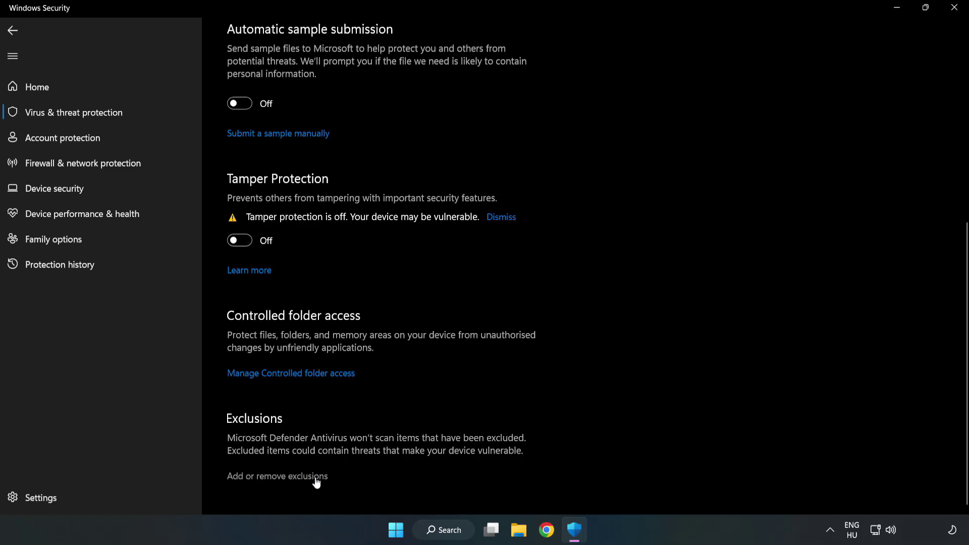
- Open the Exclusions page and choose to add a single-file exclusion
{"action": "left_click", "coordinate": [285, 477]}
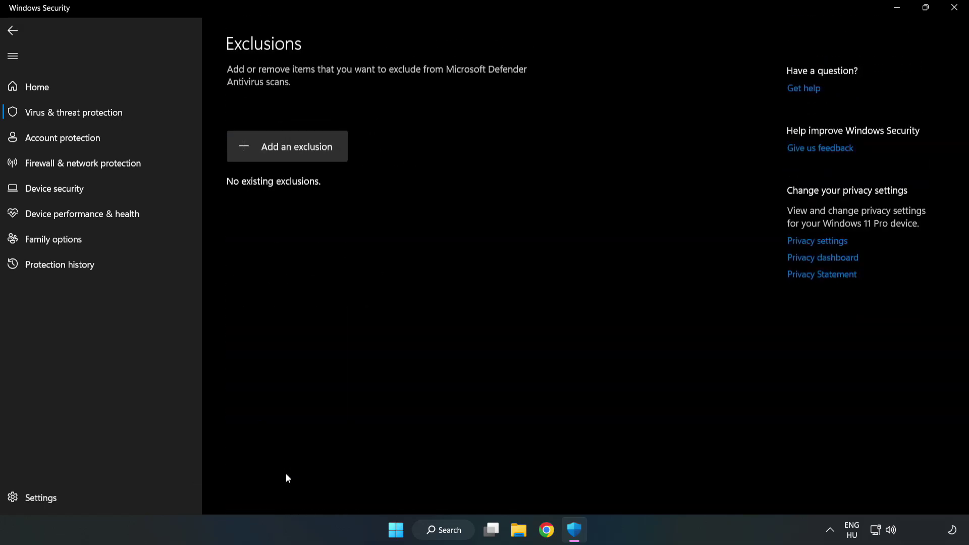
{"action": "left_click", "coordinate": [297, 151]}
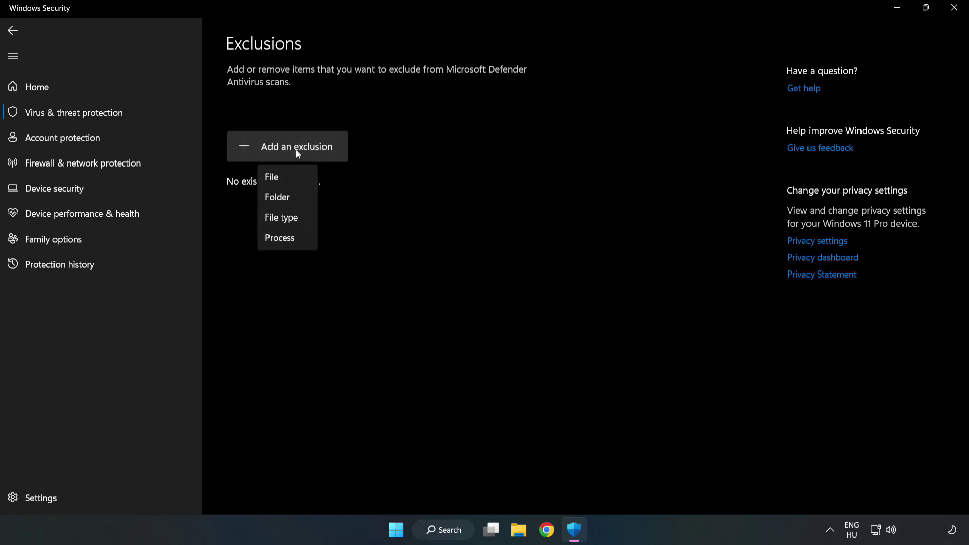
{"action": "left_click", "coordinate": [276, 178]}
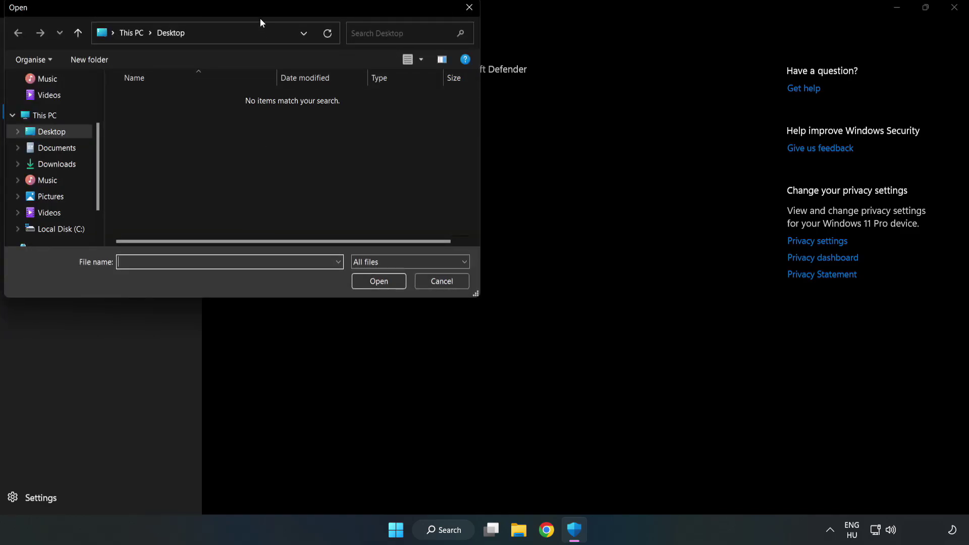
- Exclude the NOT WORKING APP shortcut from C:\Program Files (x86)\NOT WORKING APP, then close Windows Security
{"action": "left_click_drag", "start_coordinate": [261, 22], "coordinate": [447, 111]}
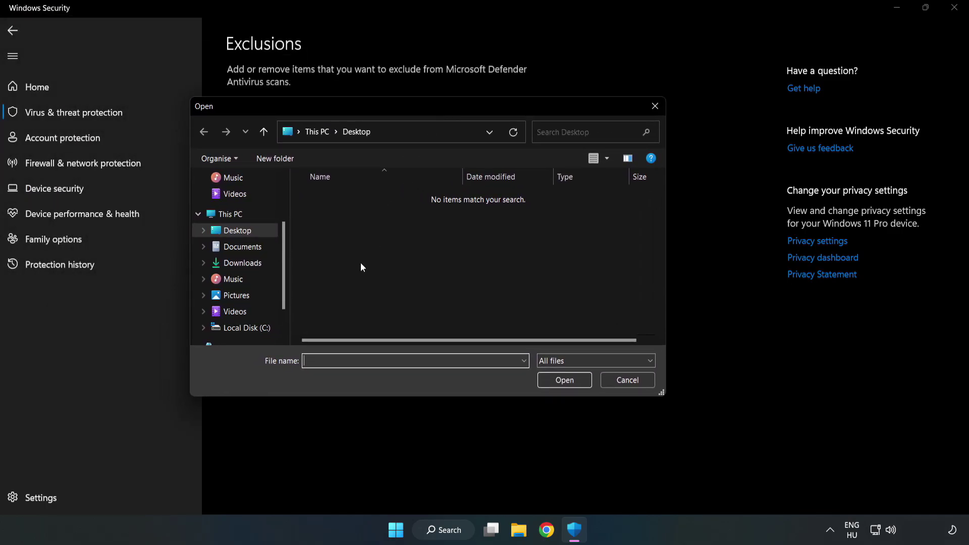
{"action": "left_click", "coordinate": [250, 329]}
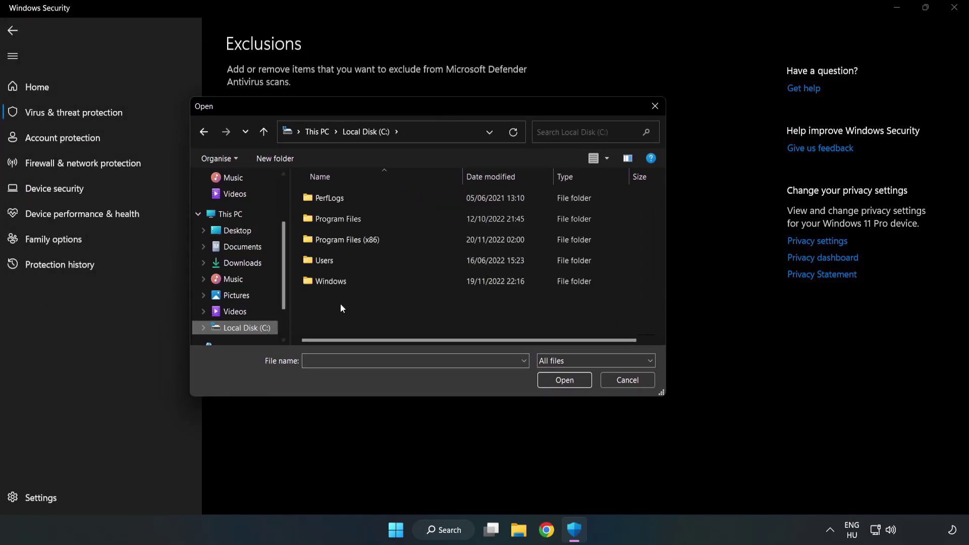
{"action": "double_click", "coordinate": [381, 241]}
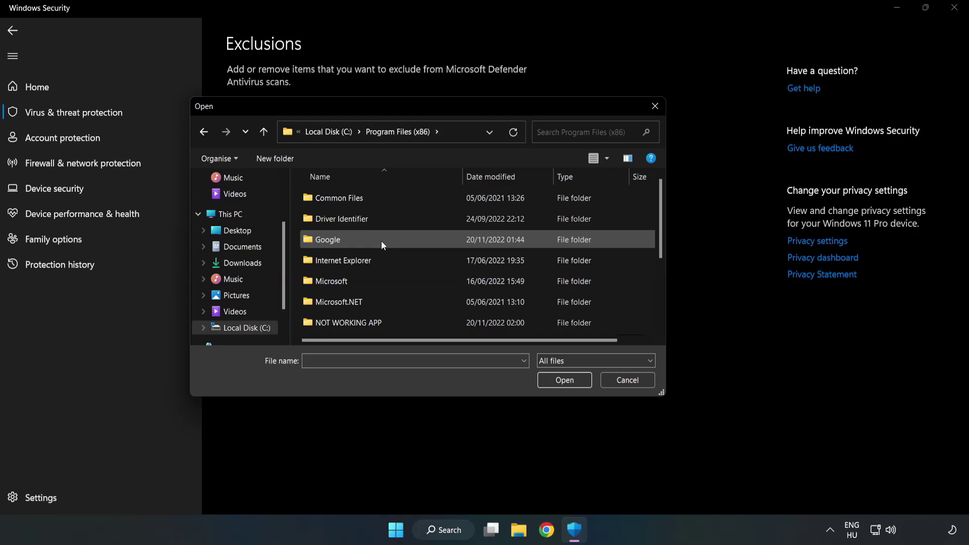
{"action": "double_click", "coordinate": [381, 322]}
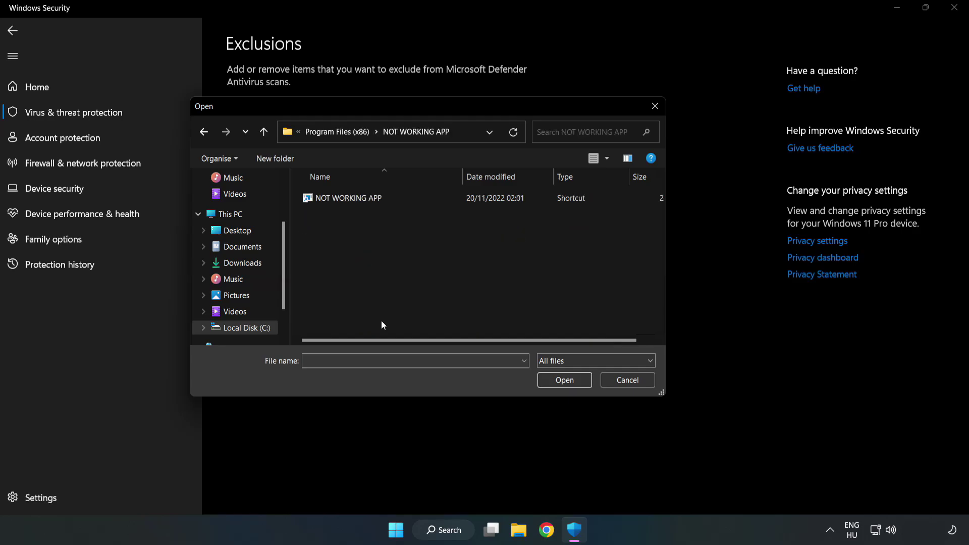
{"action": "left_click", "coordinate": [342, 198]}
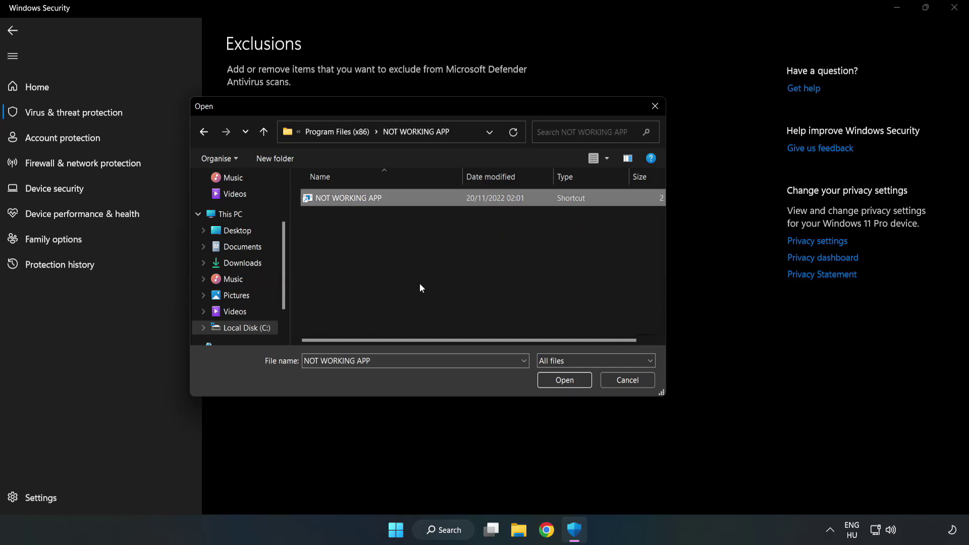
{"action": "left_click", "coordinate": [564, 381]}
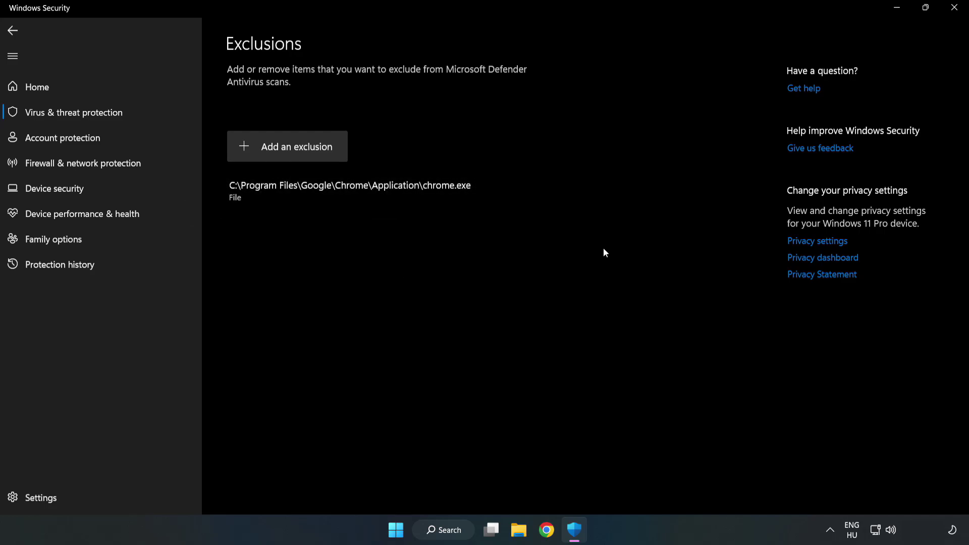
{"action": "left_click", "coordinate": [954, 8]}
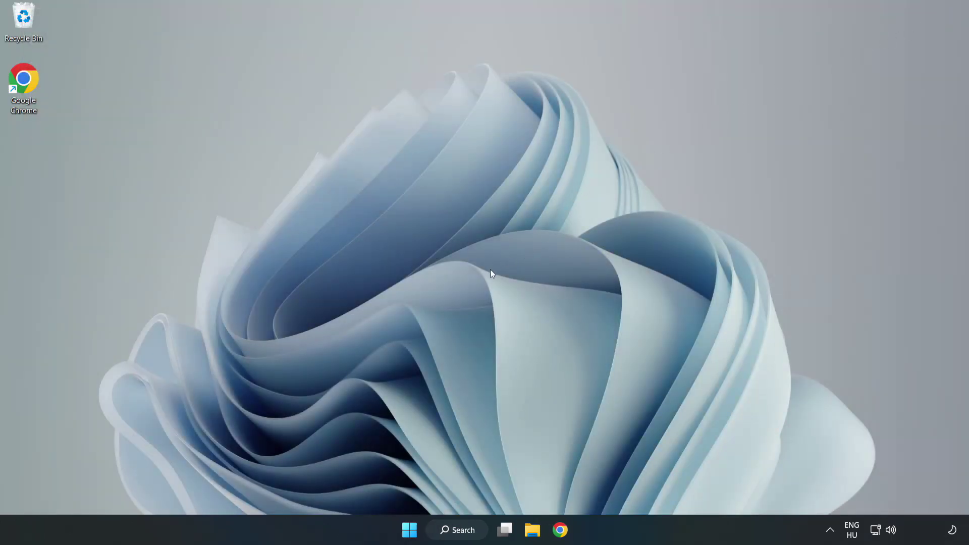
- Show the Start menu power options: Sleep, Shut down and Restart
{"action": "left_click", "coordinate": [410, 529]}
{"action": "left_click", "coordinate": [641, 486]}
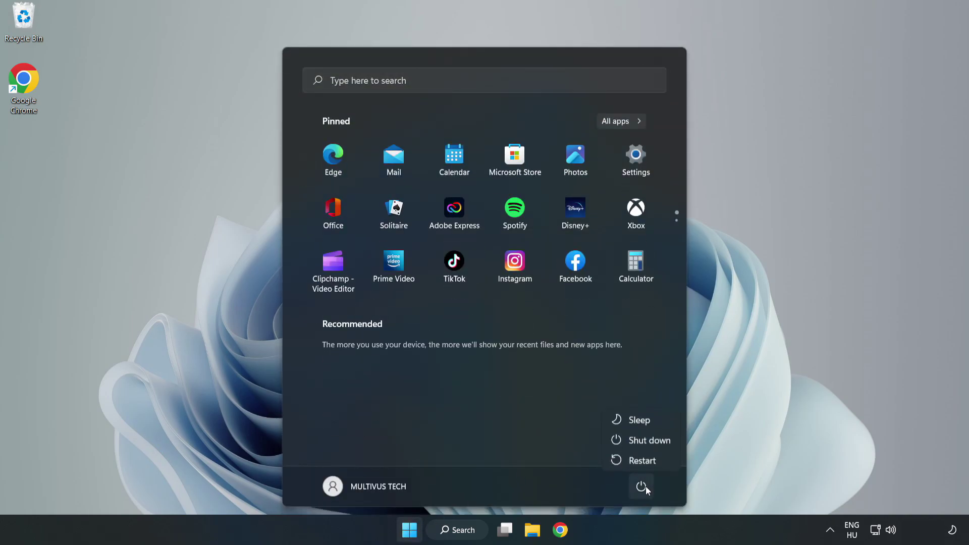